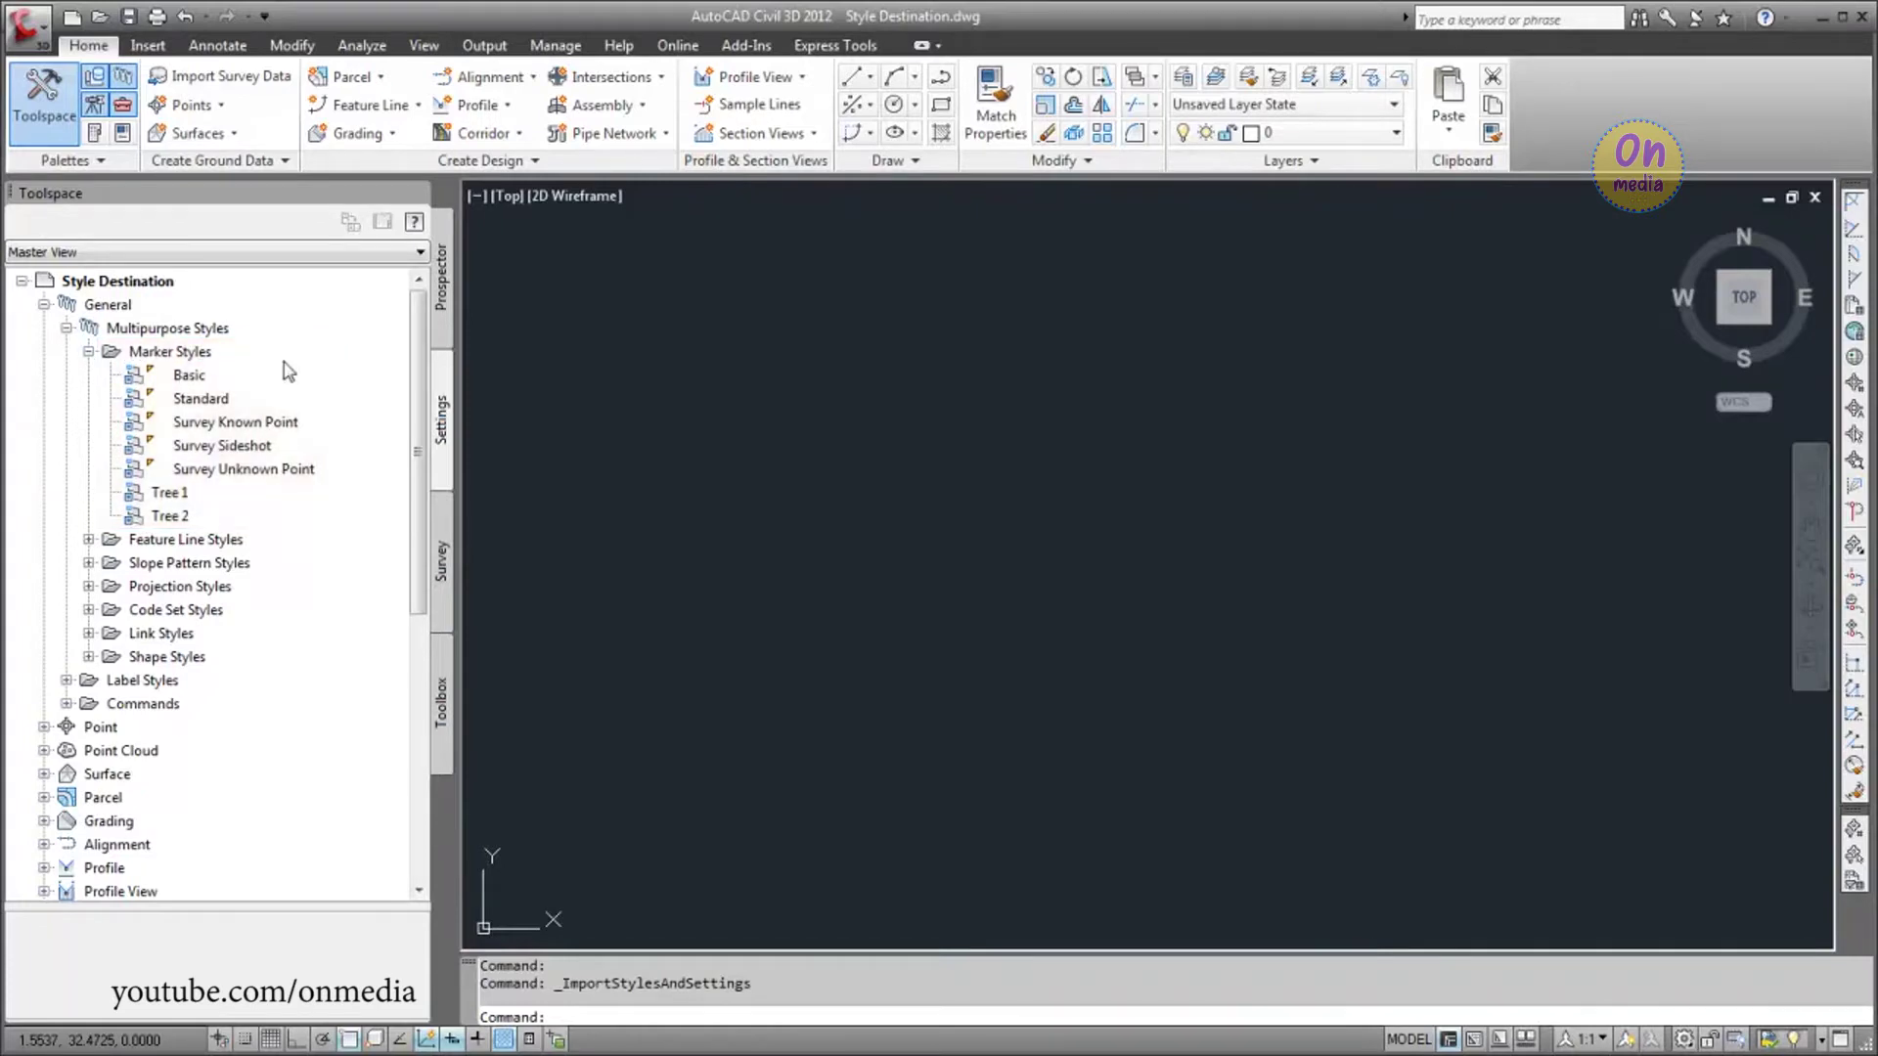
# Step: Start a Civil 3D style import using the _AutoCAD Civil 3D (Imperial) NCS template as the source
pyautogui.click(550, 56)
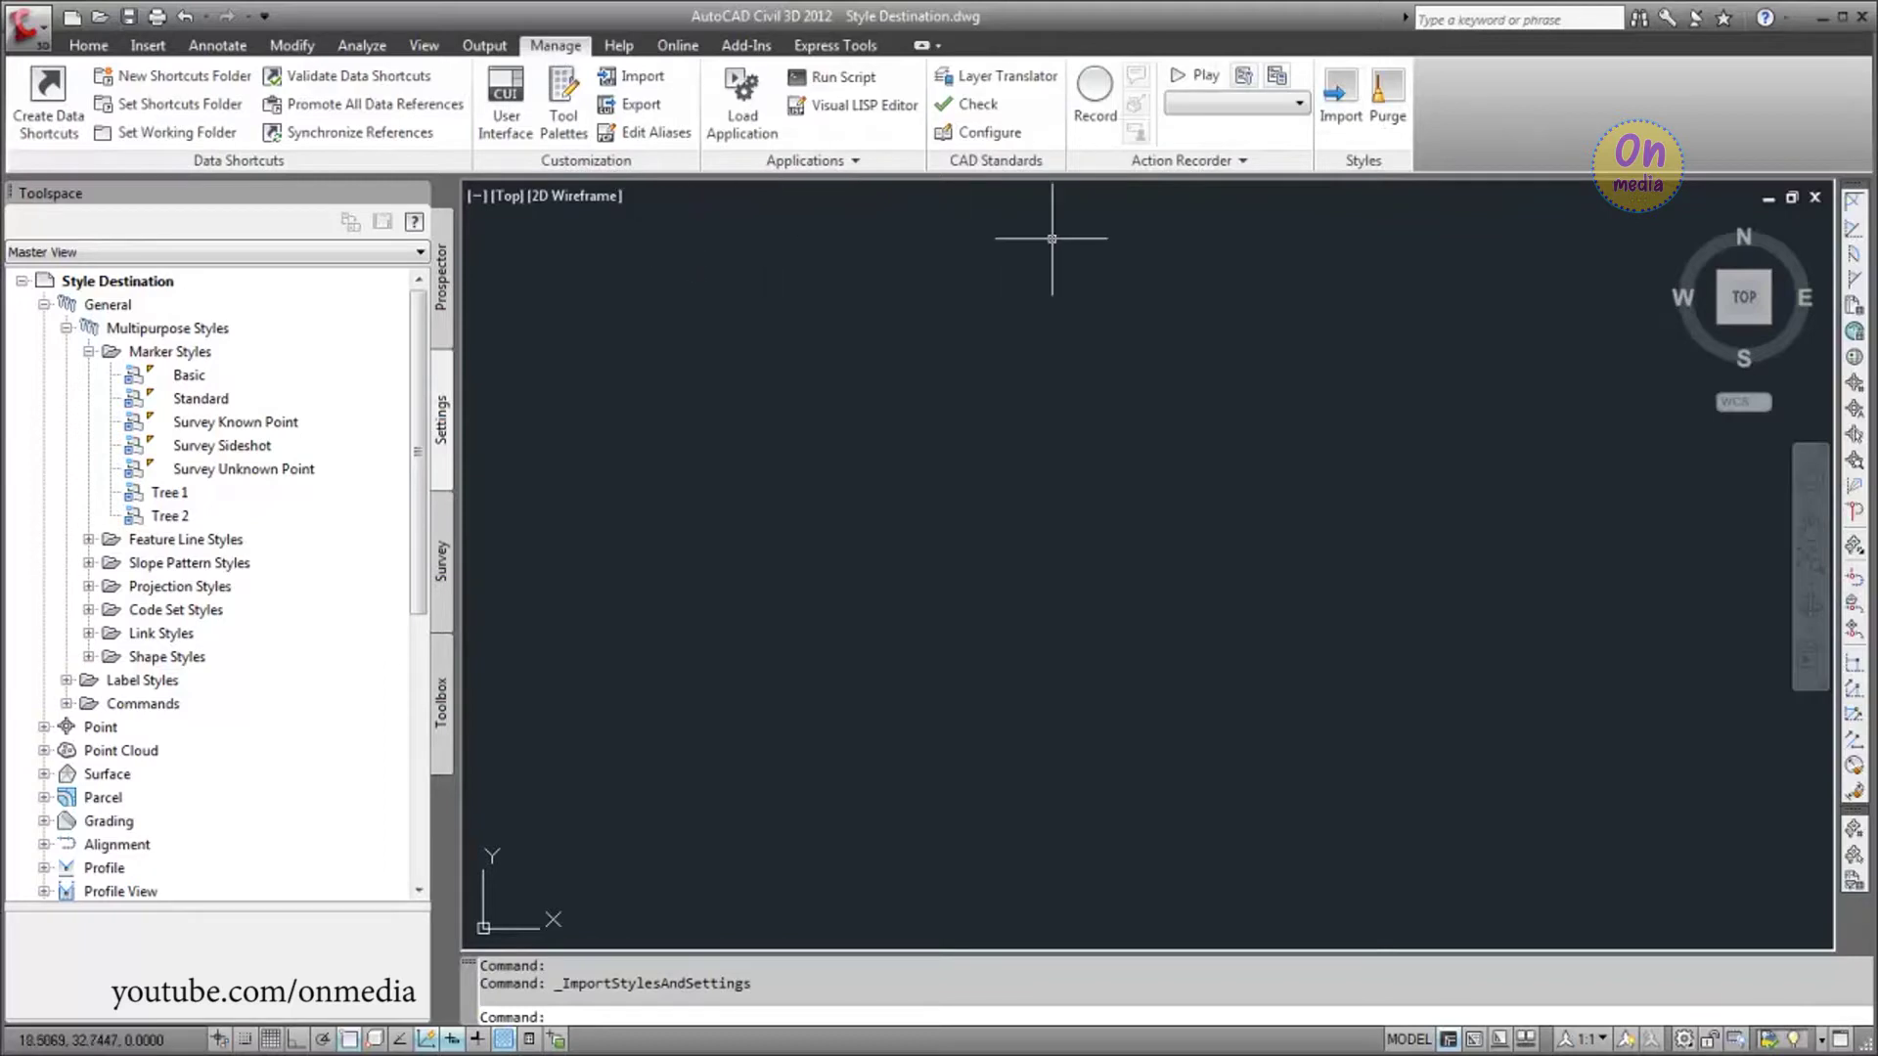
pyautogui.click(1337, 115)
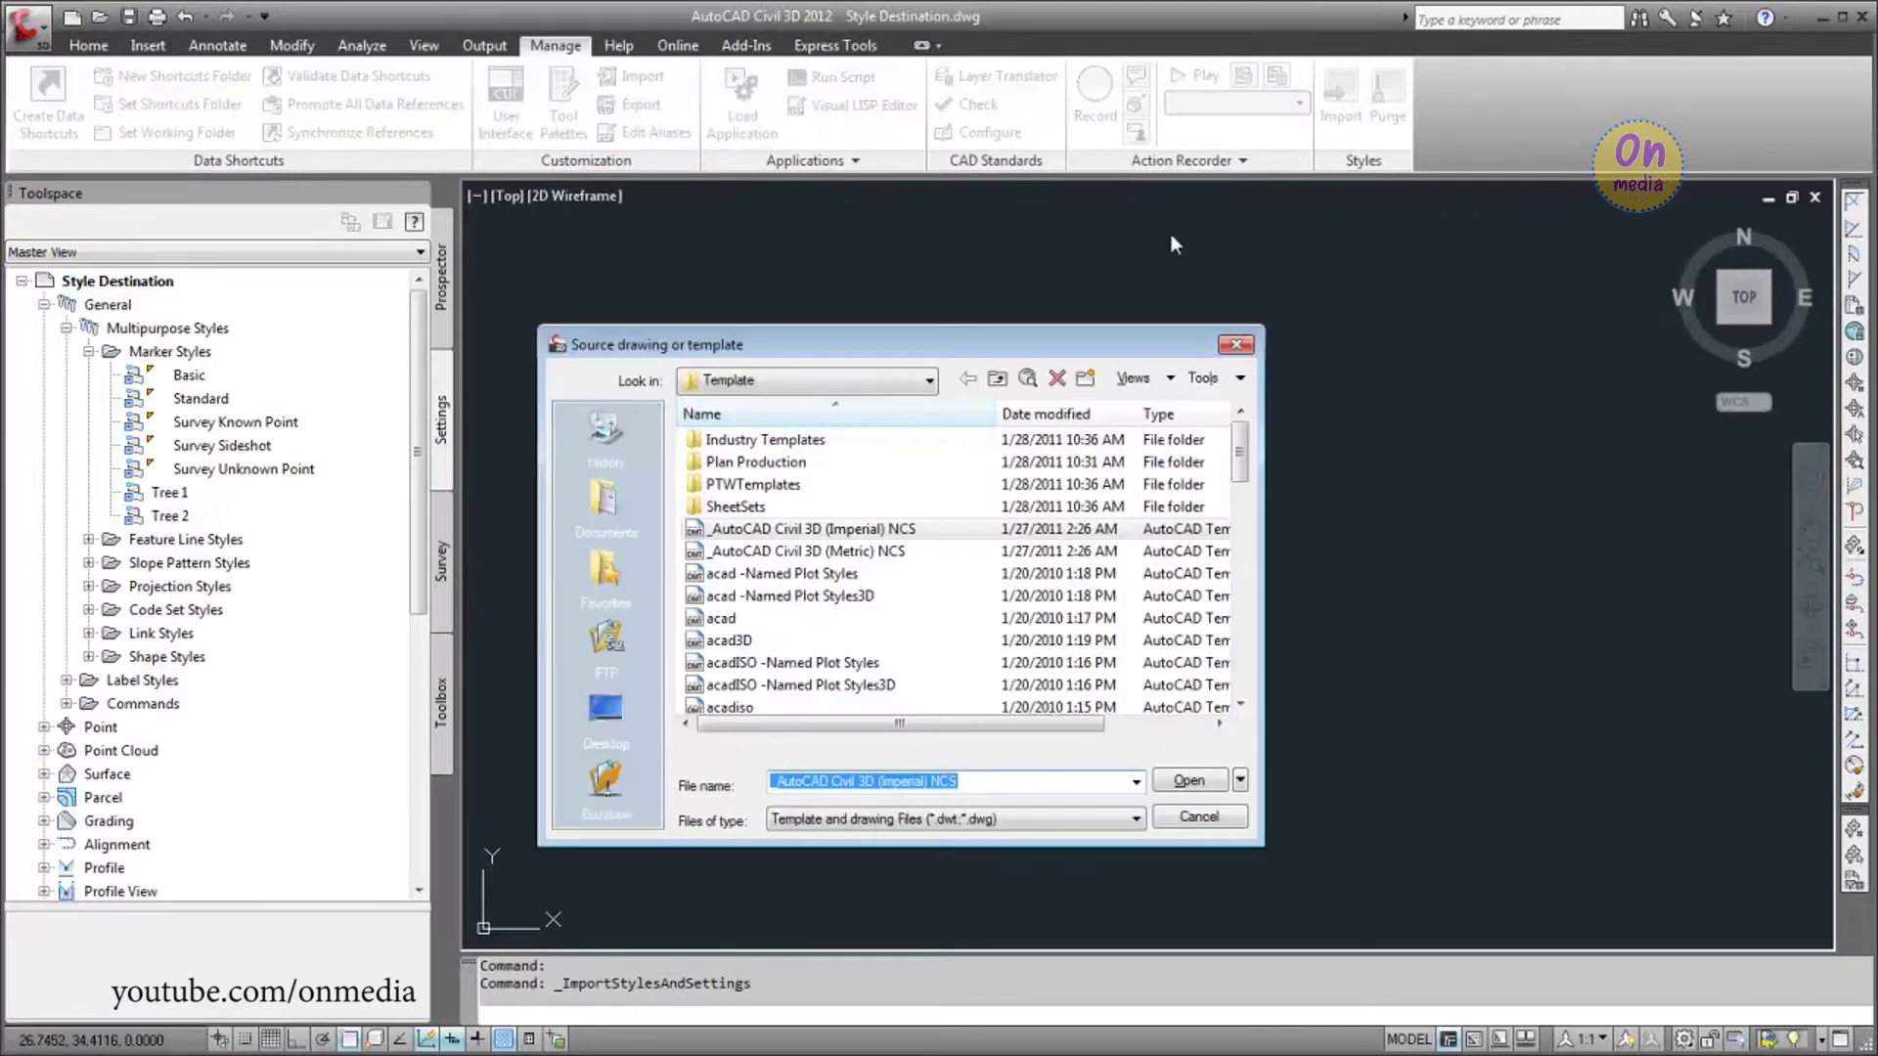
pyautogui.click(952, 533)
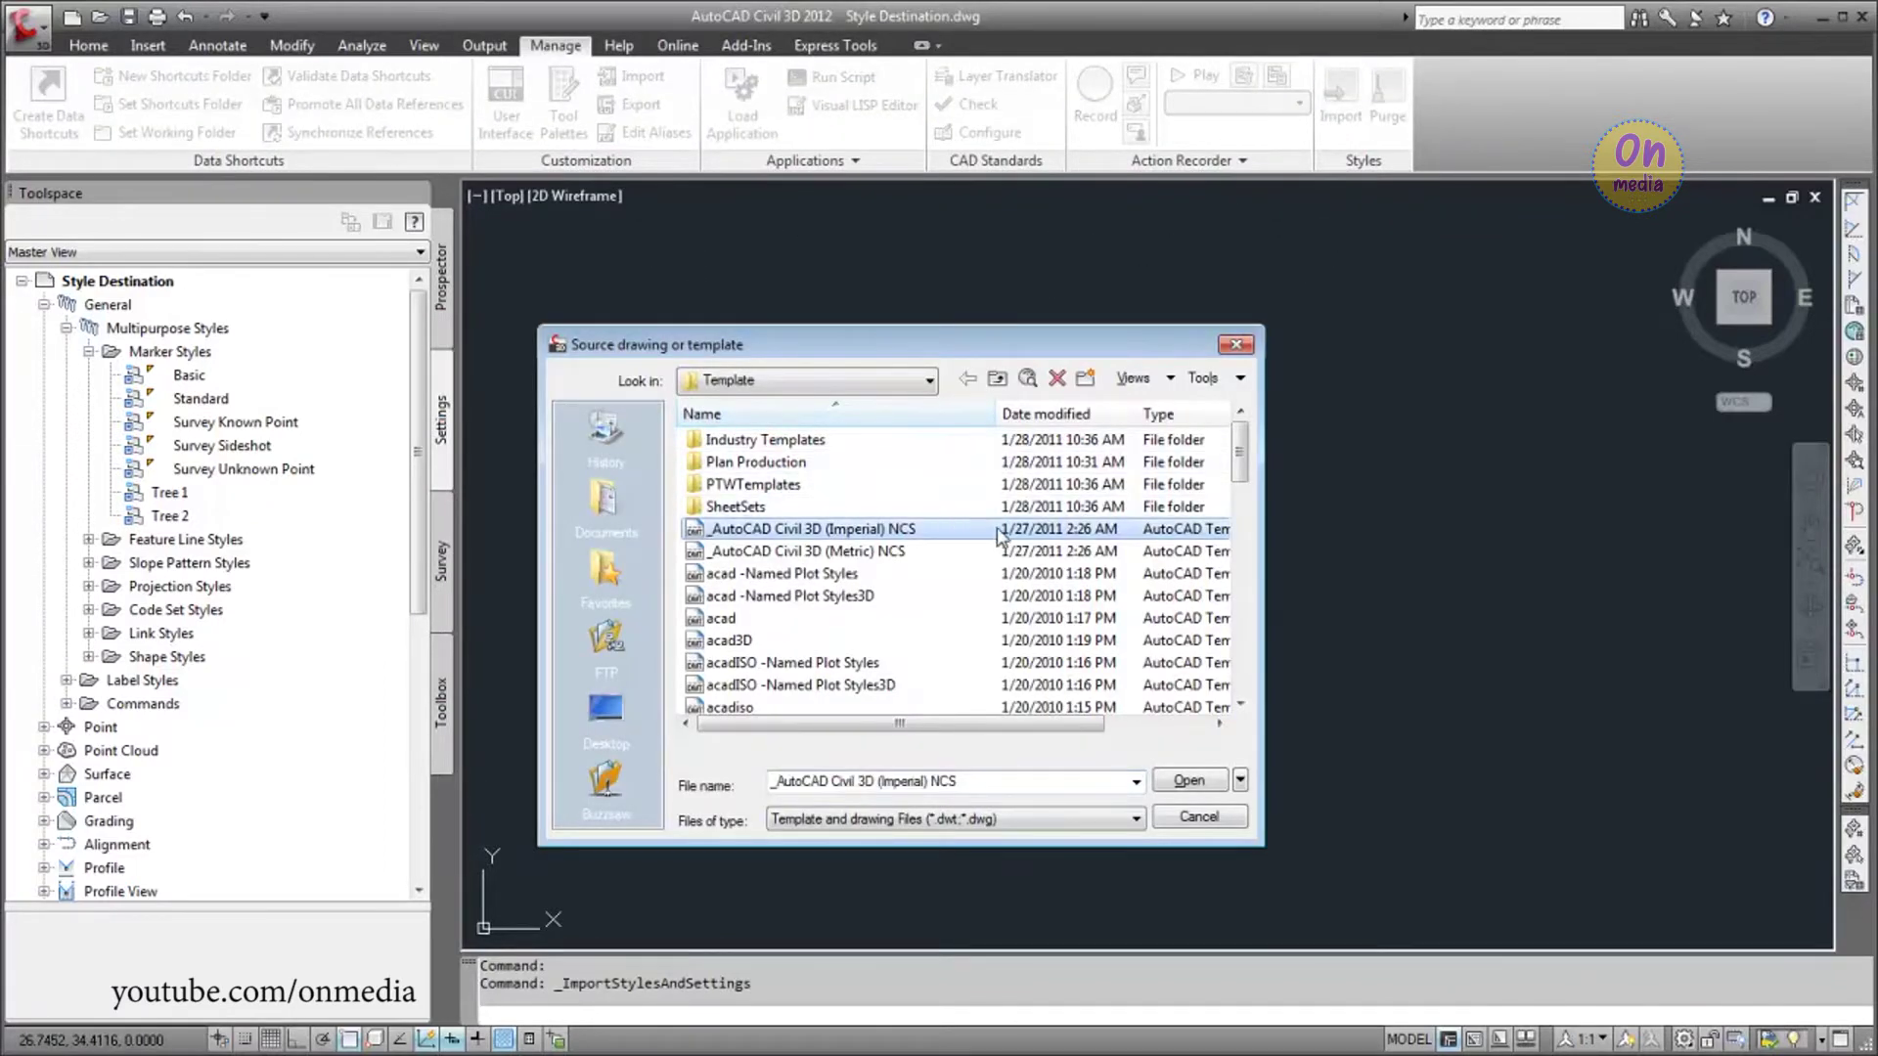
pyautogui.click(1208, 779)
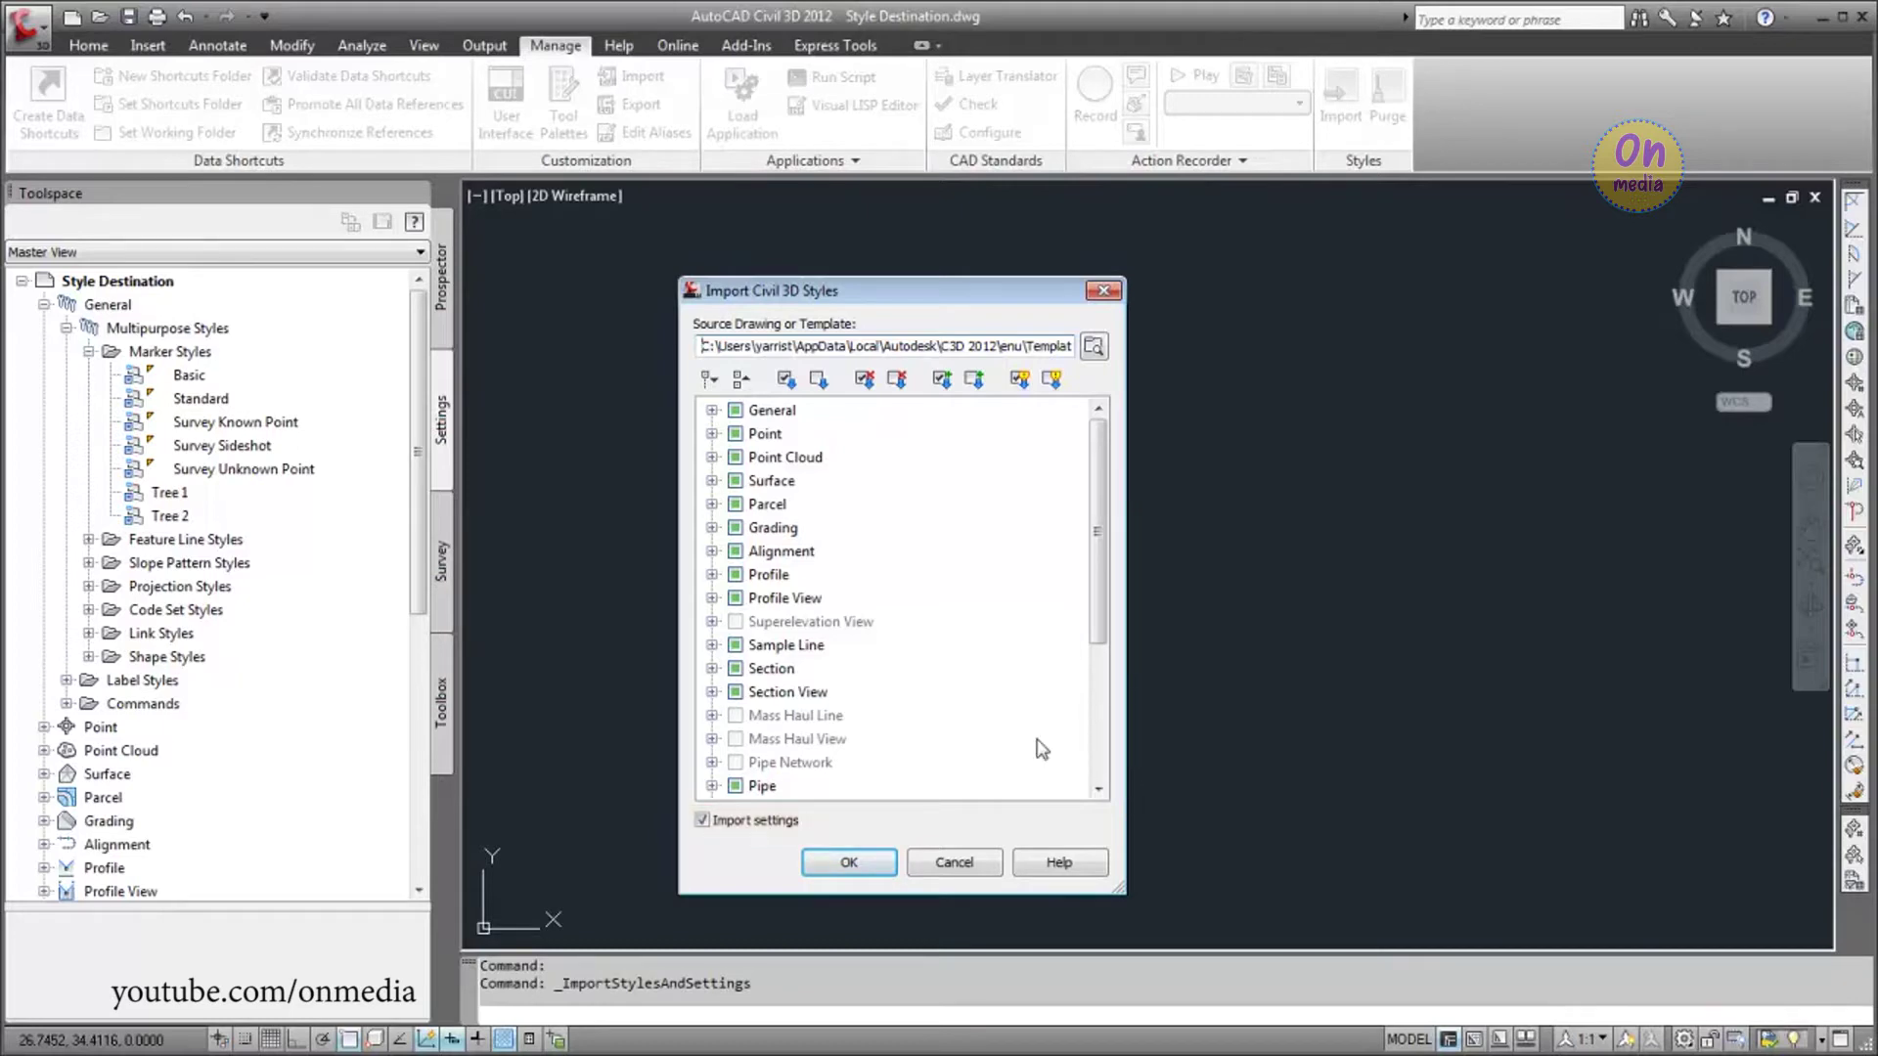
# Step: Examine which multipurpose marker styles the import would add, delete and update, and collapse the style tree
pyautogui.click(712, 411)
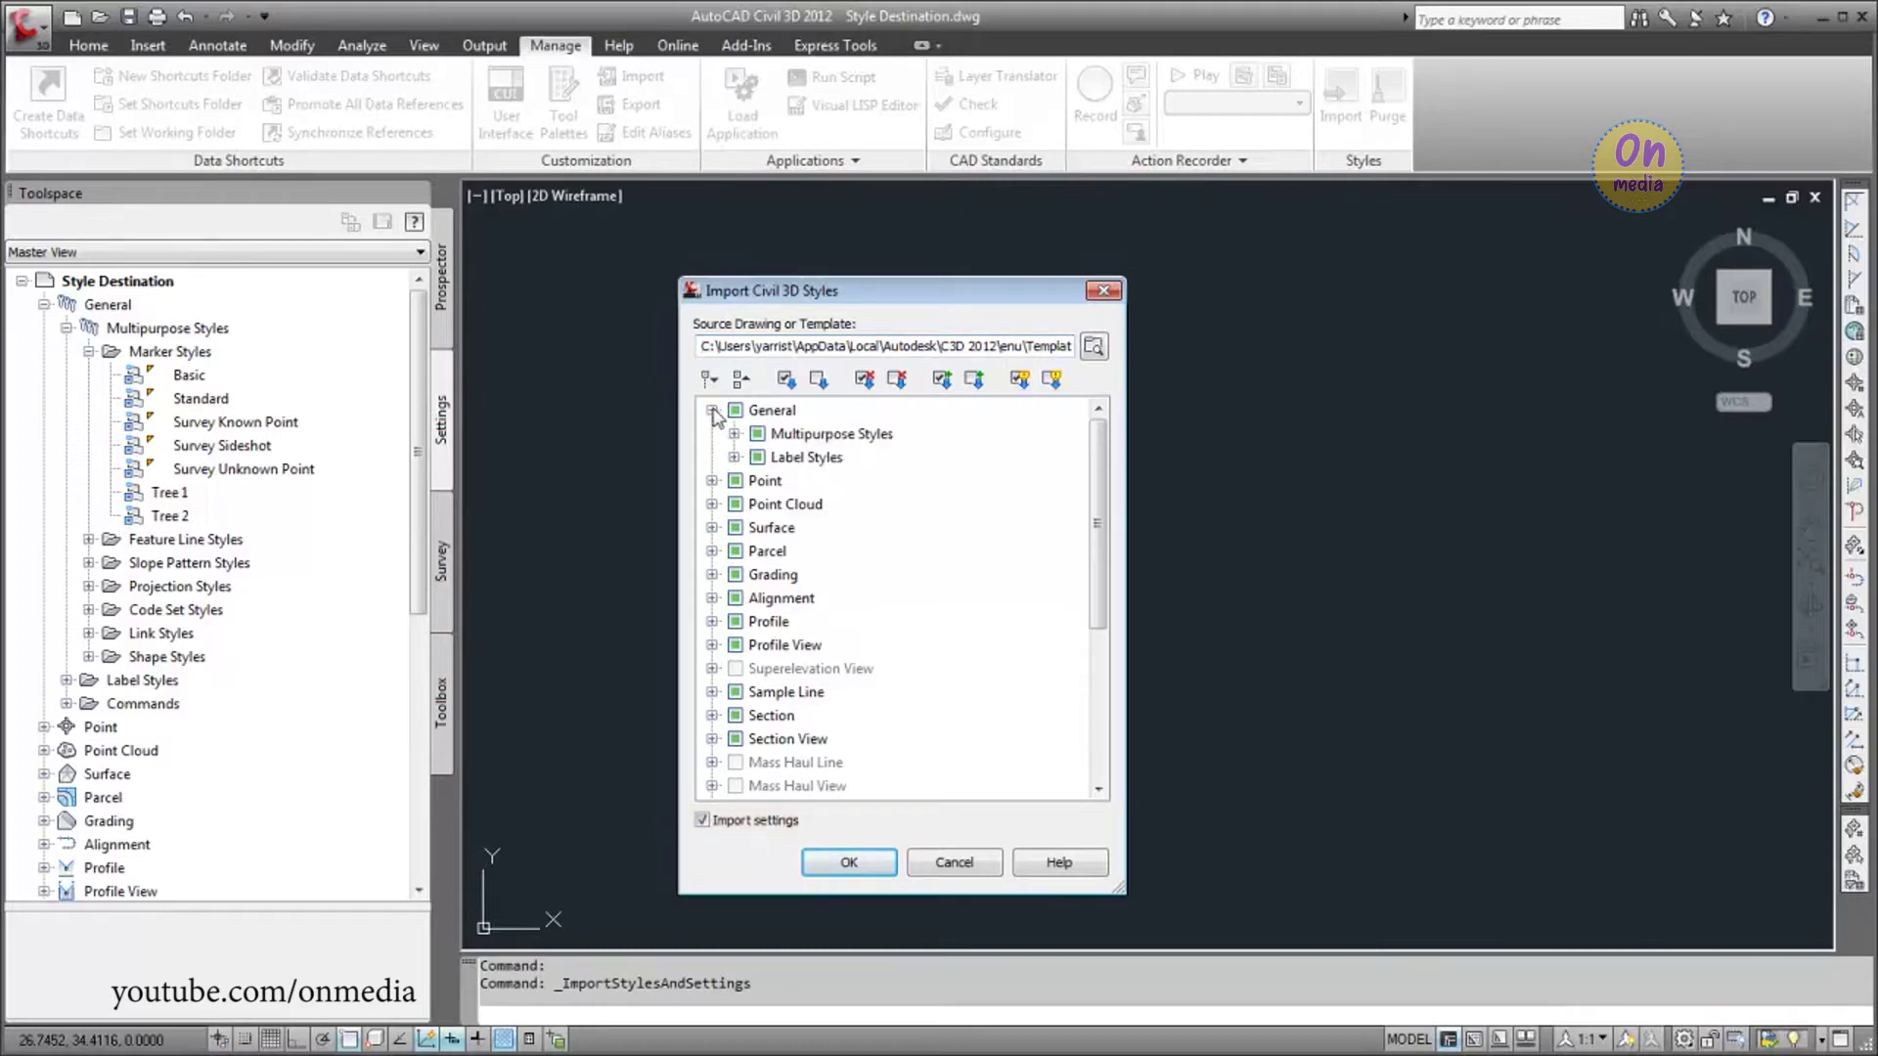
pyautogui.click(734, 434)
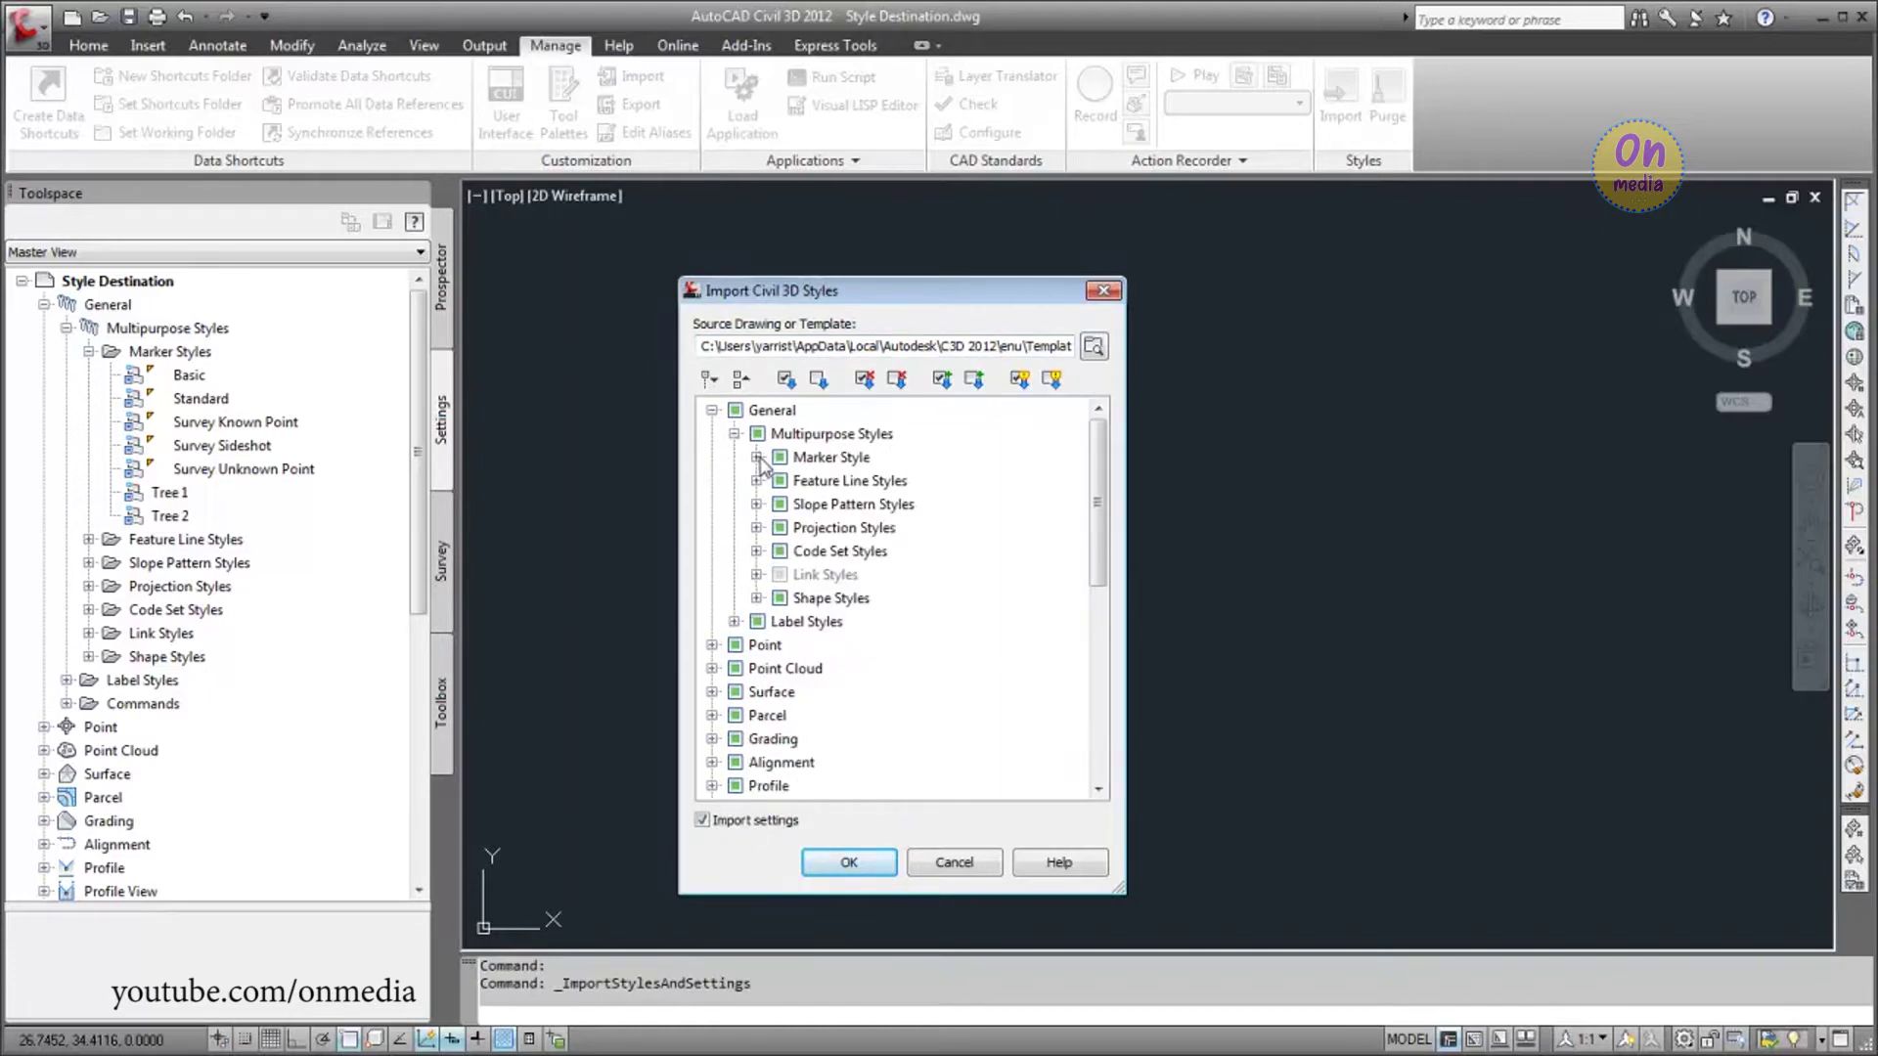
pyautogui.click(757, 458)
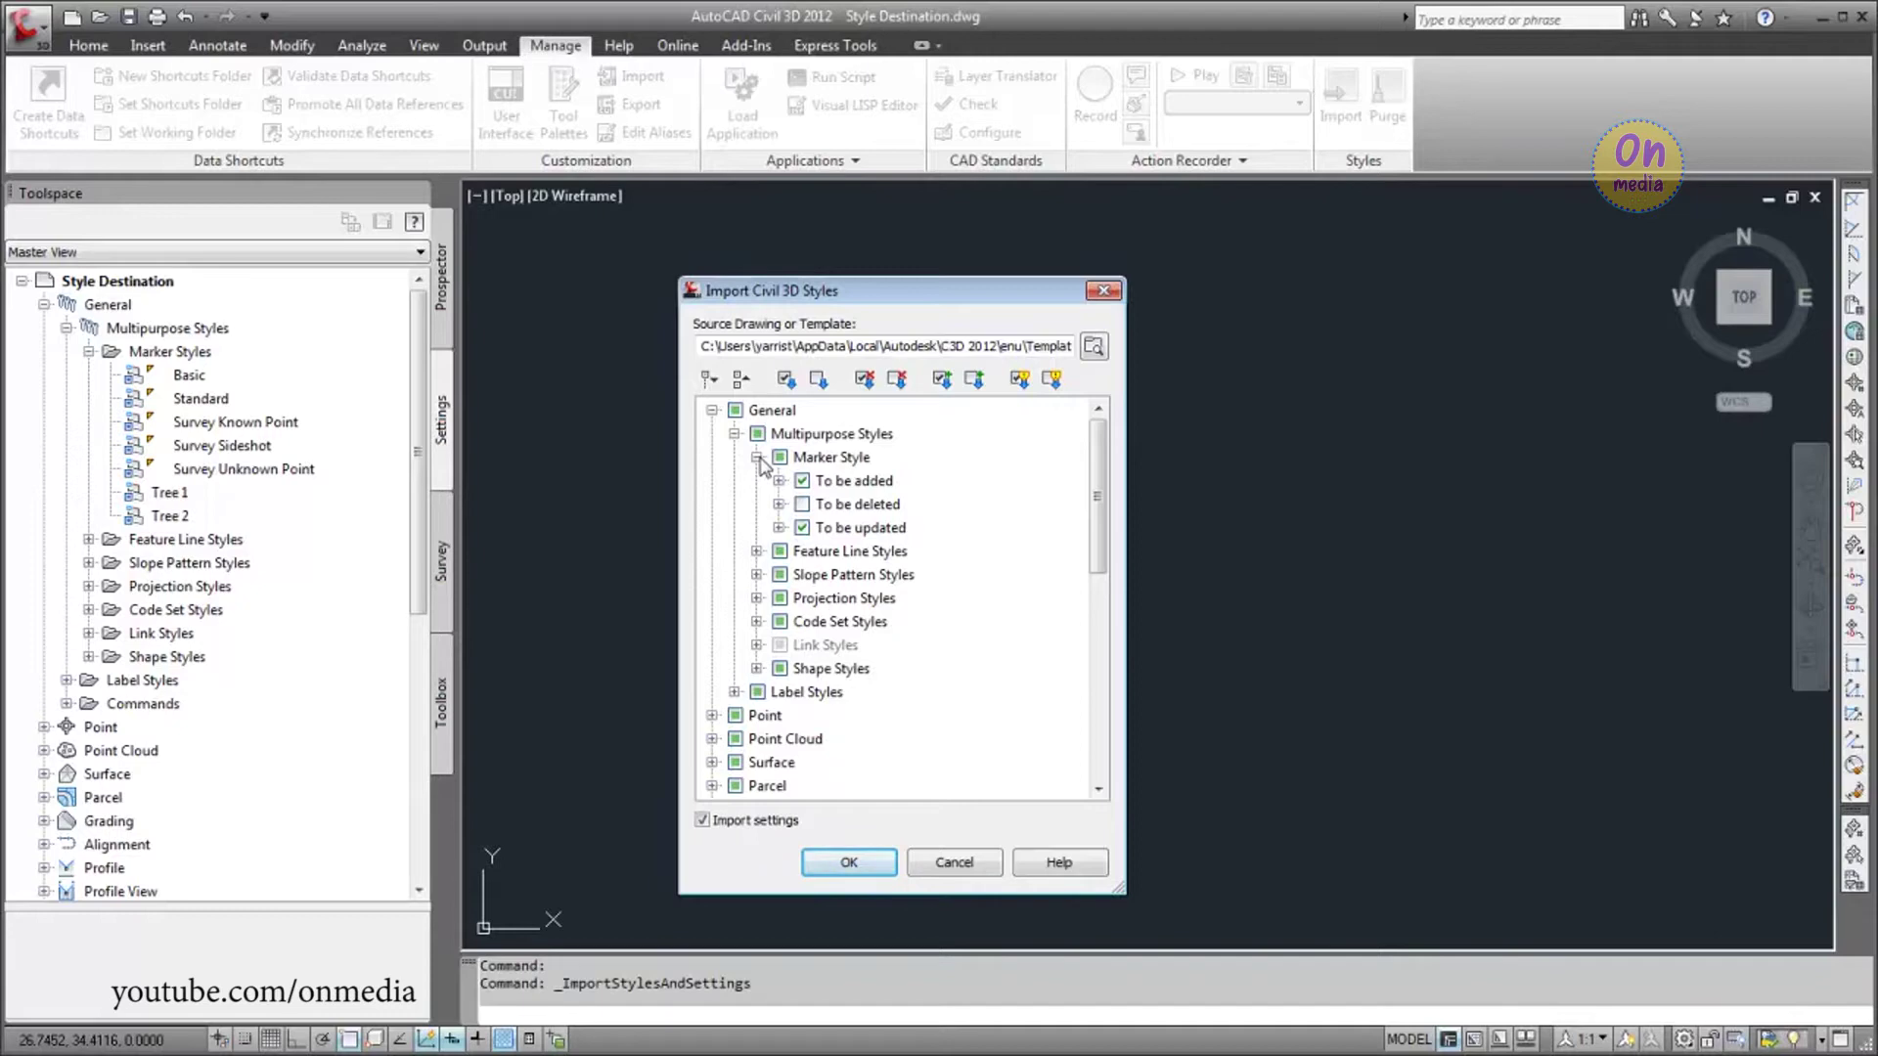
pyautogui.click(778, 480)
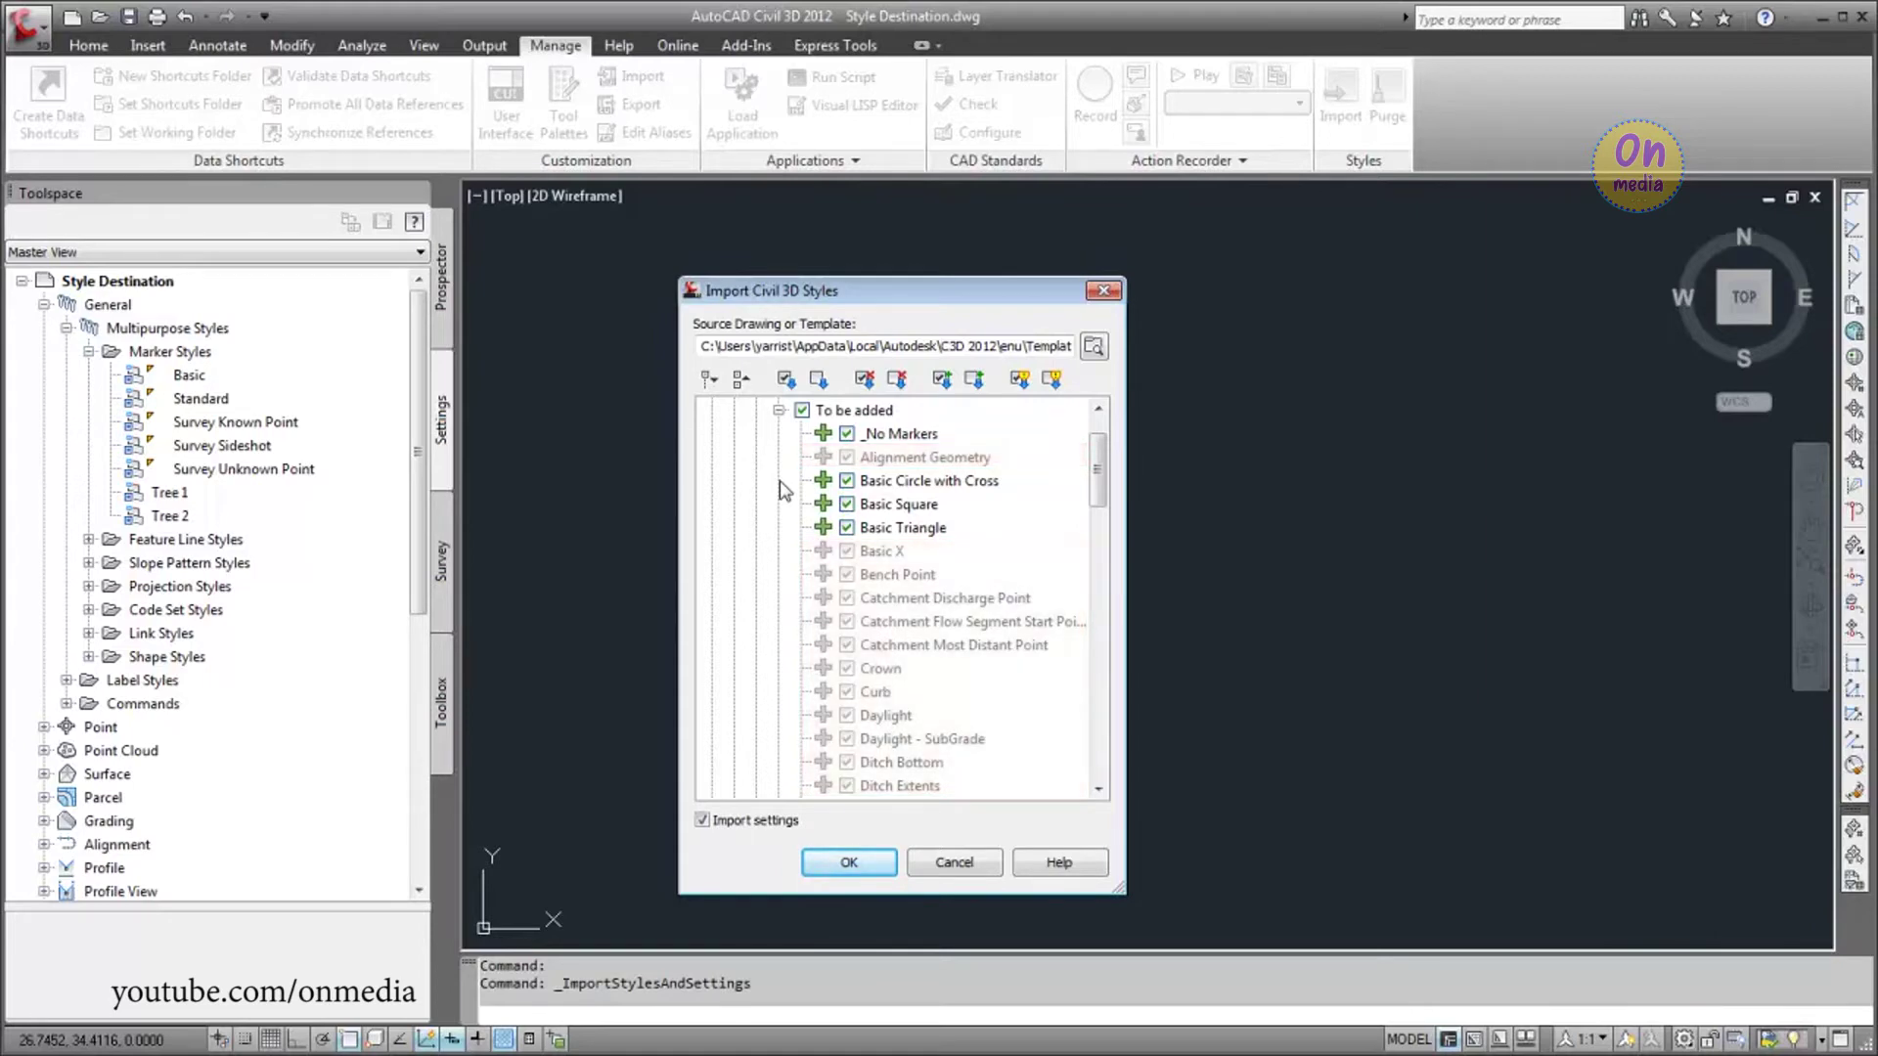
pyautogui.click(779, 411)
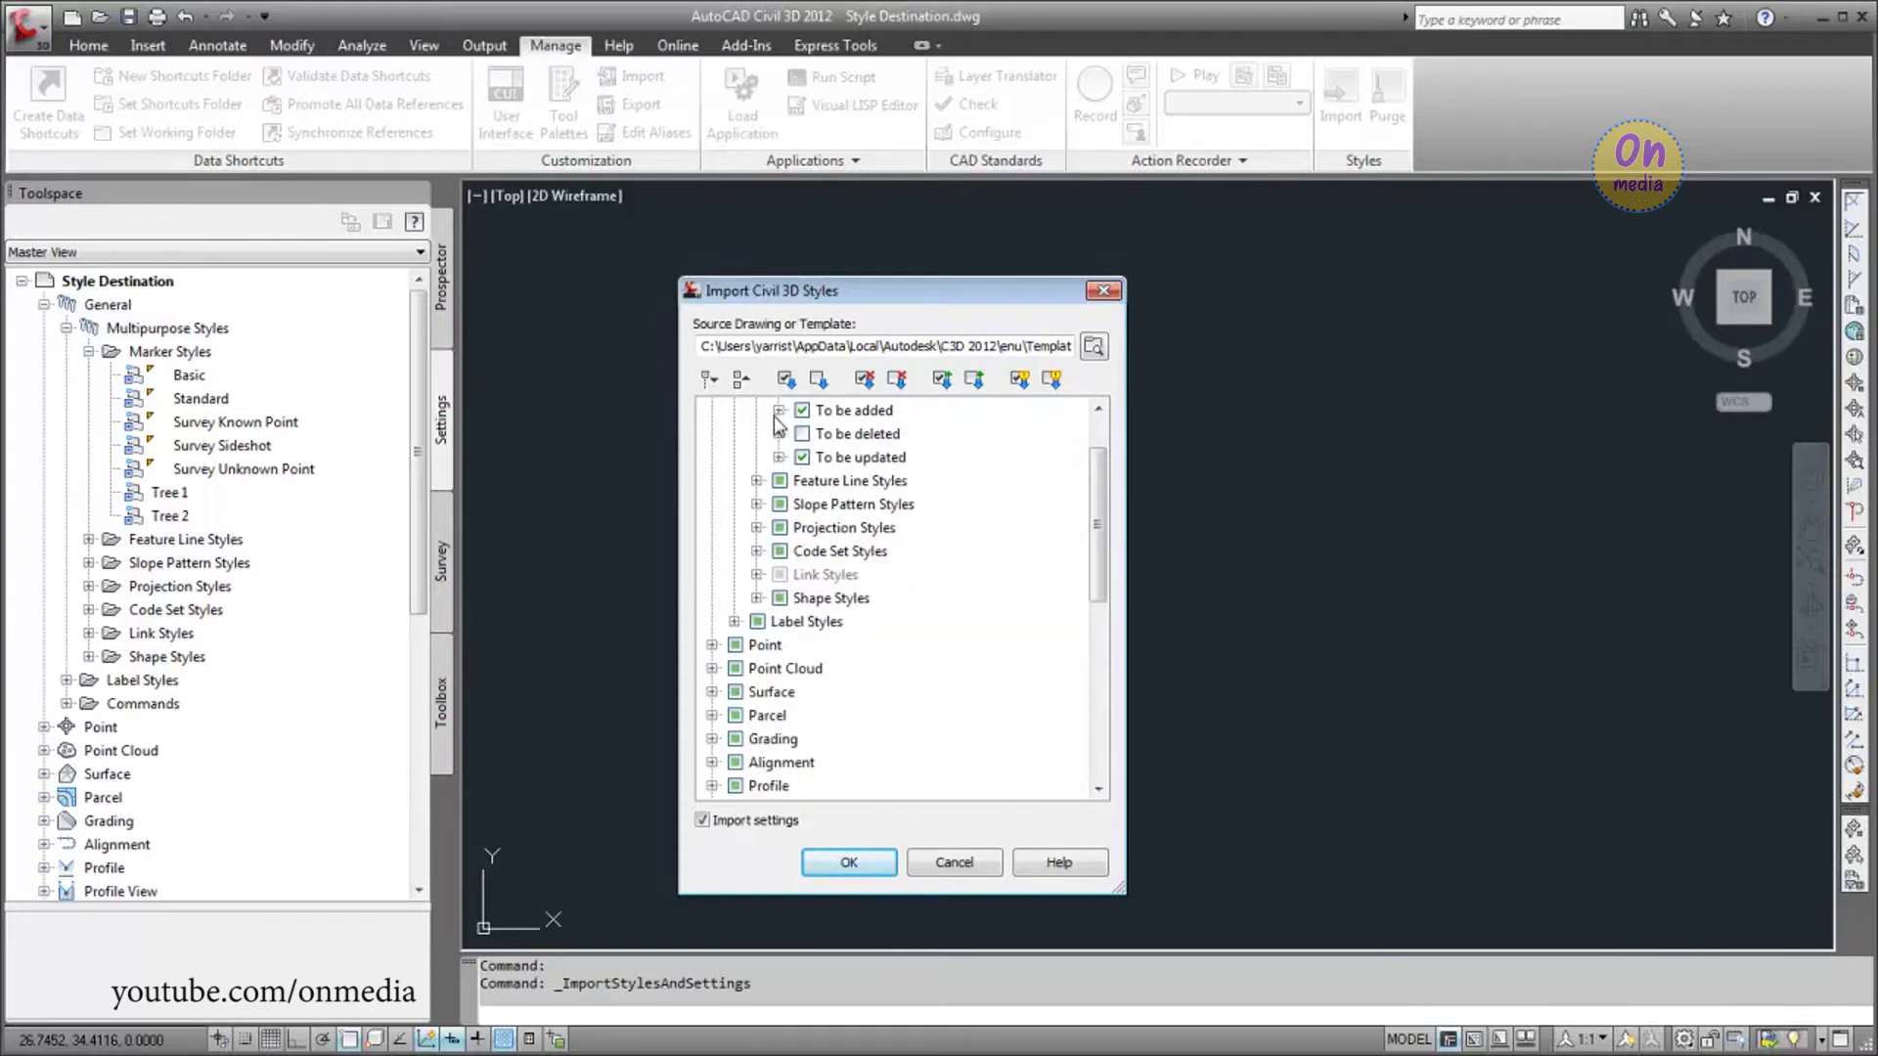
pyautogui.click(779, 434)
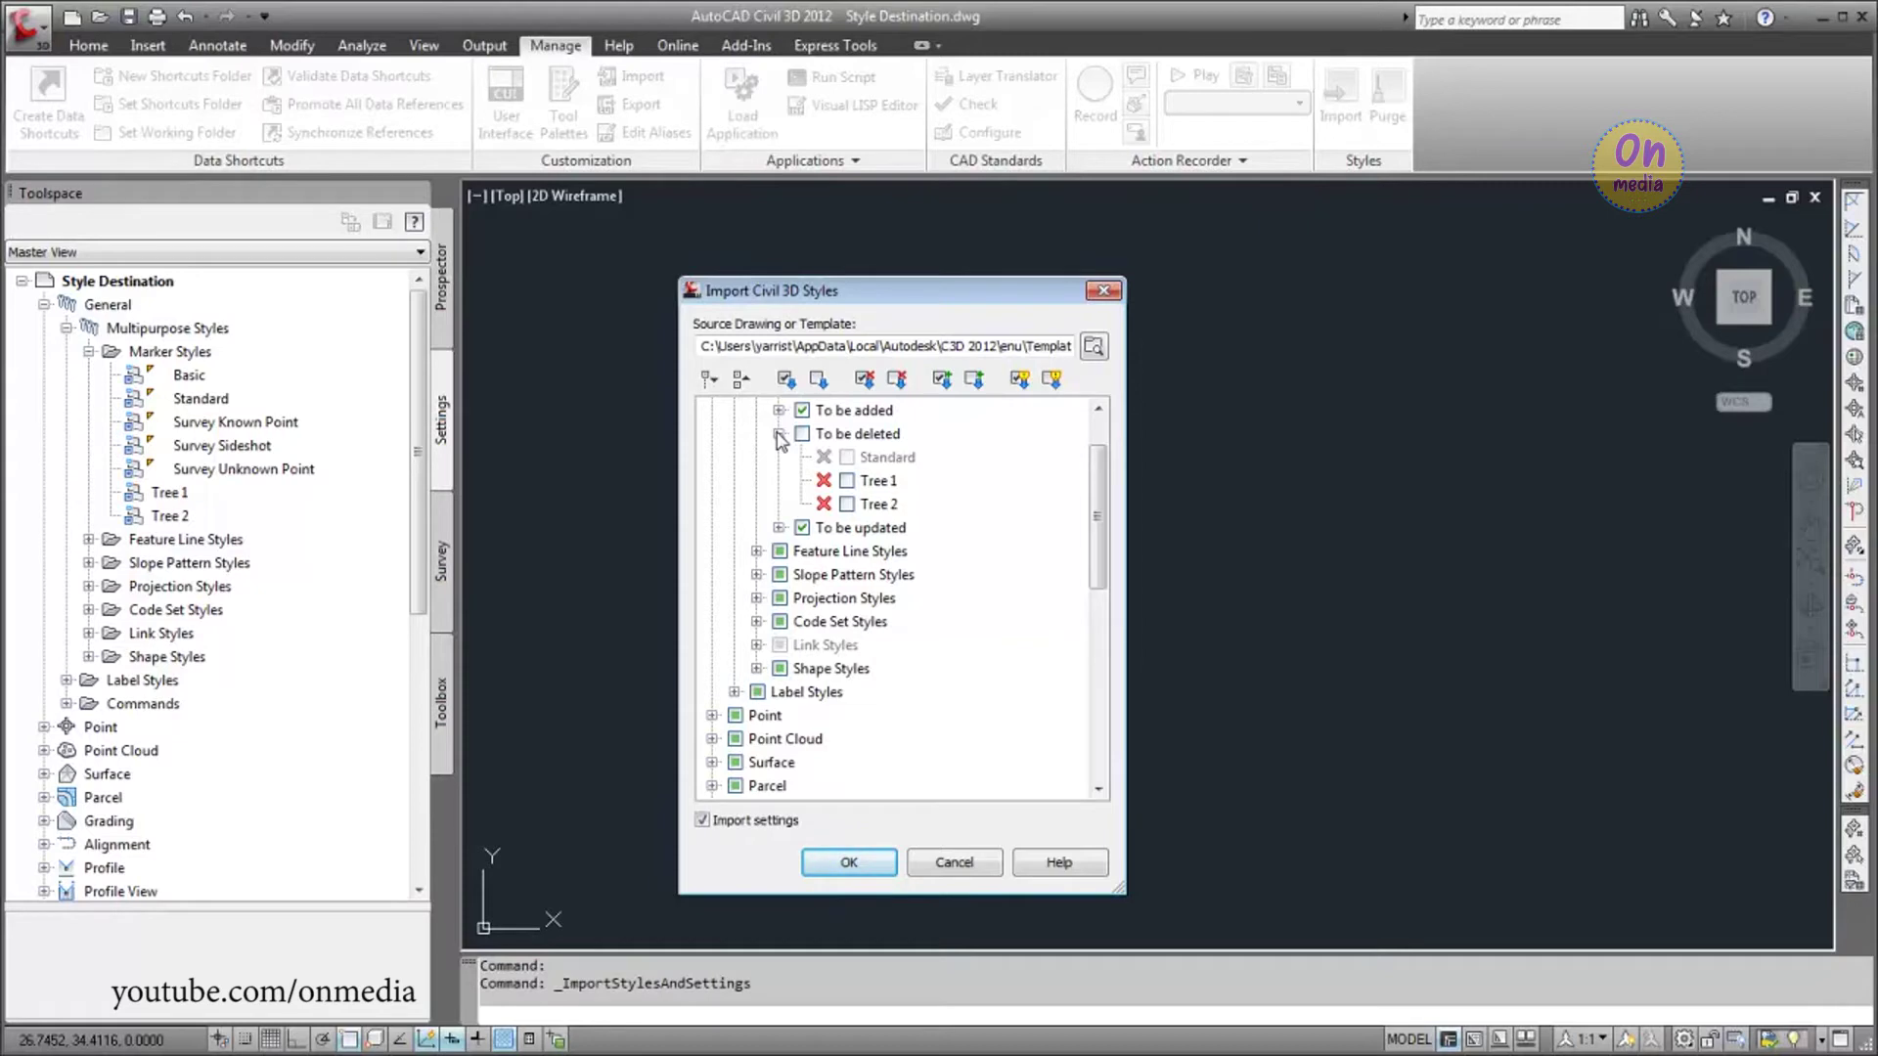
pyautogui.click(778, 434)
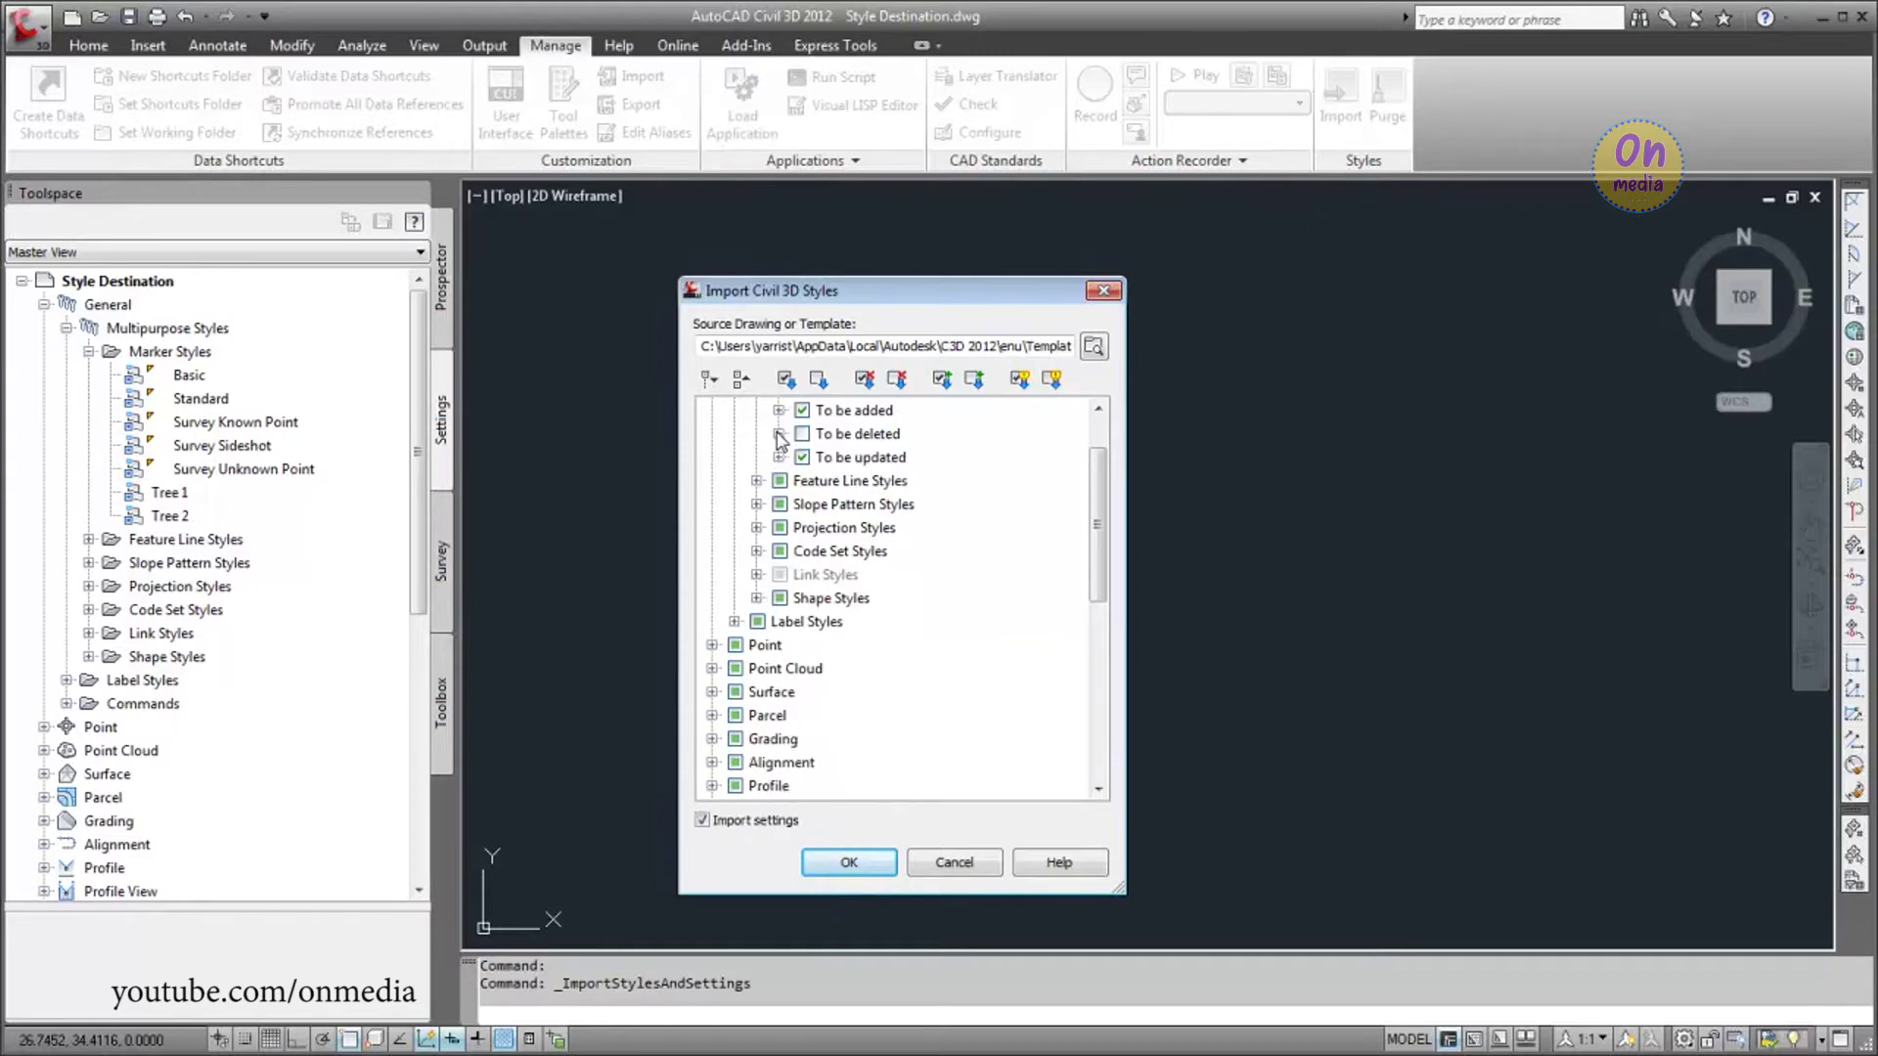
pyautogui.click(780, 457)
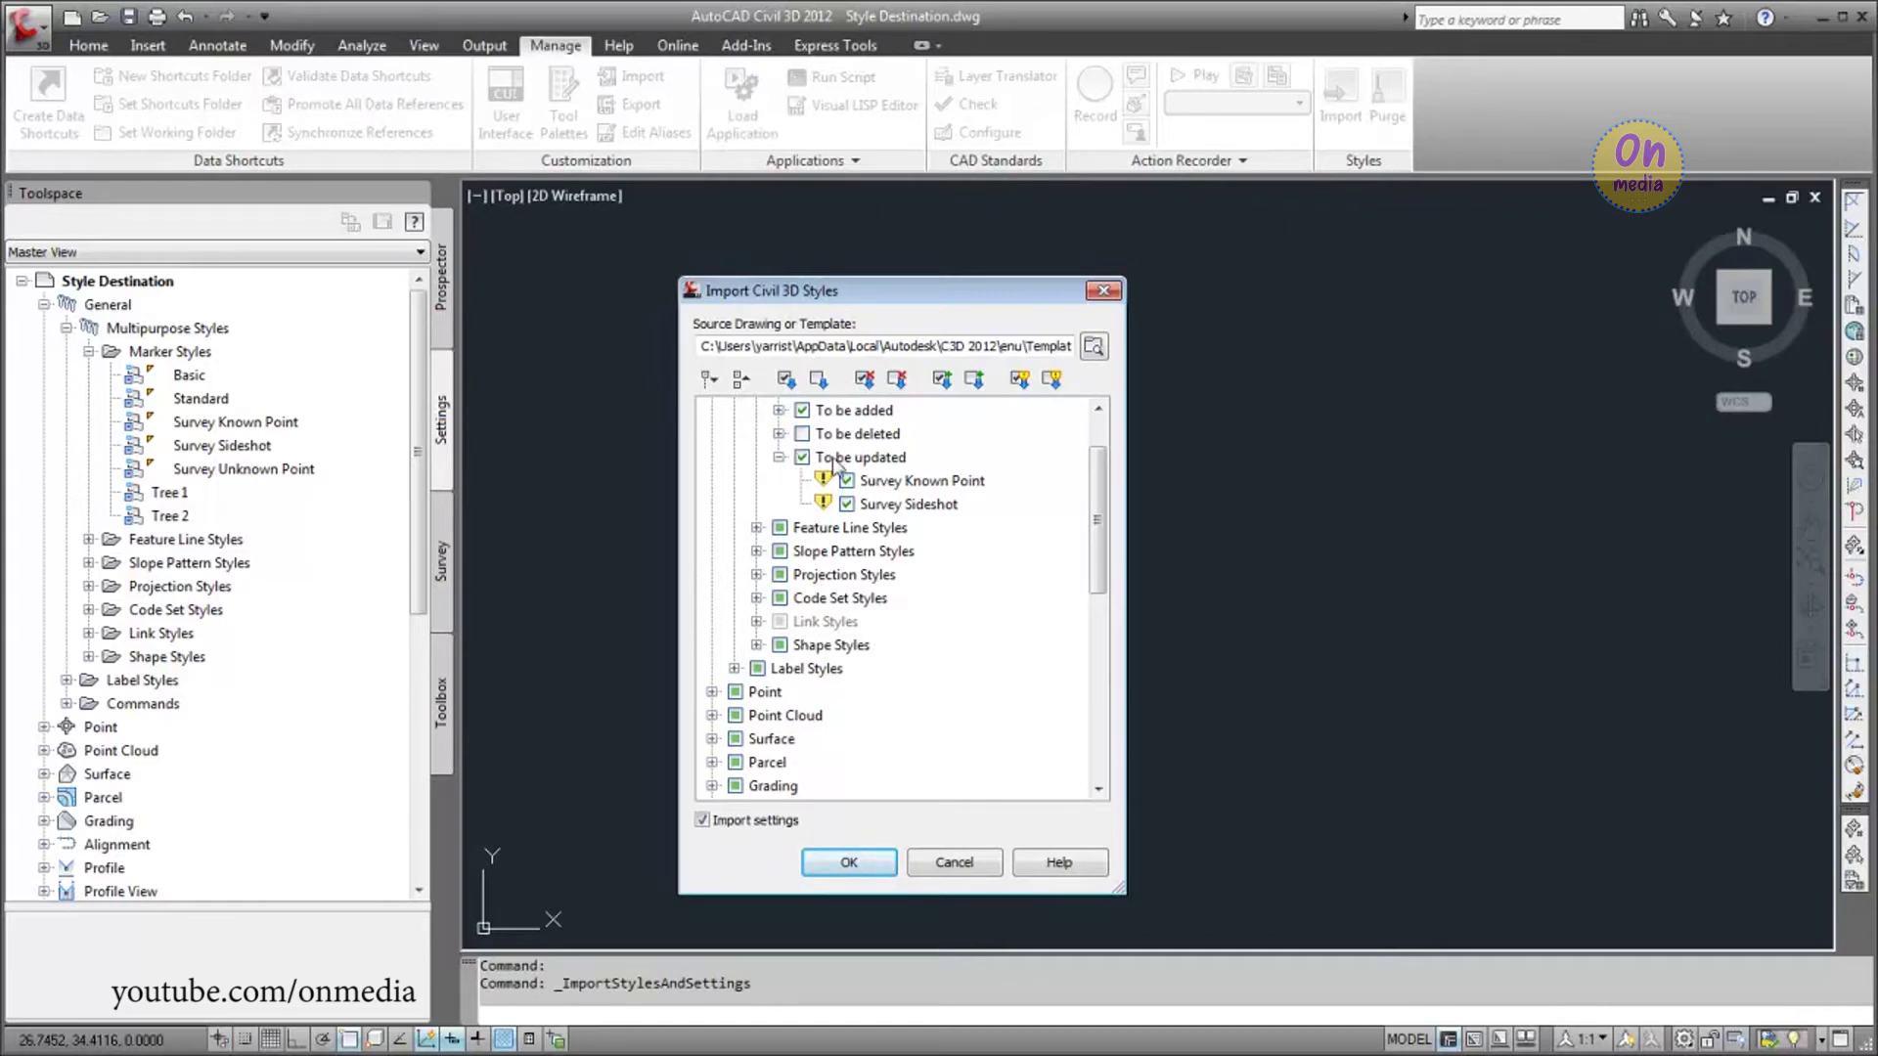
pyautogui.moveTo(973, 486)
pyautogui.click(743, 381)
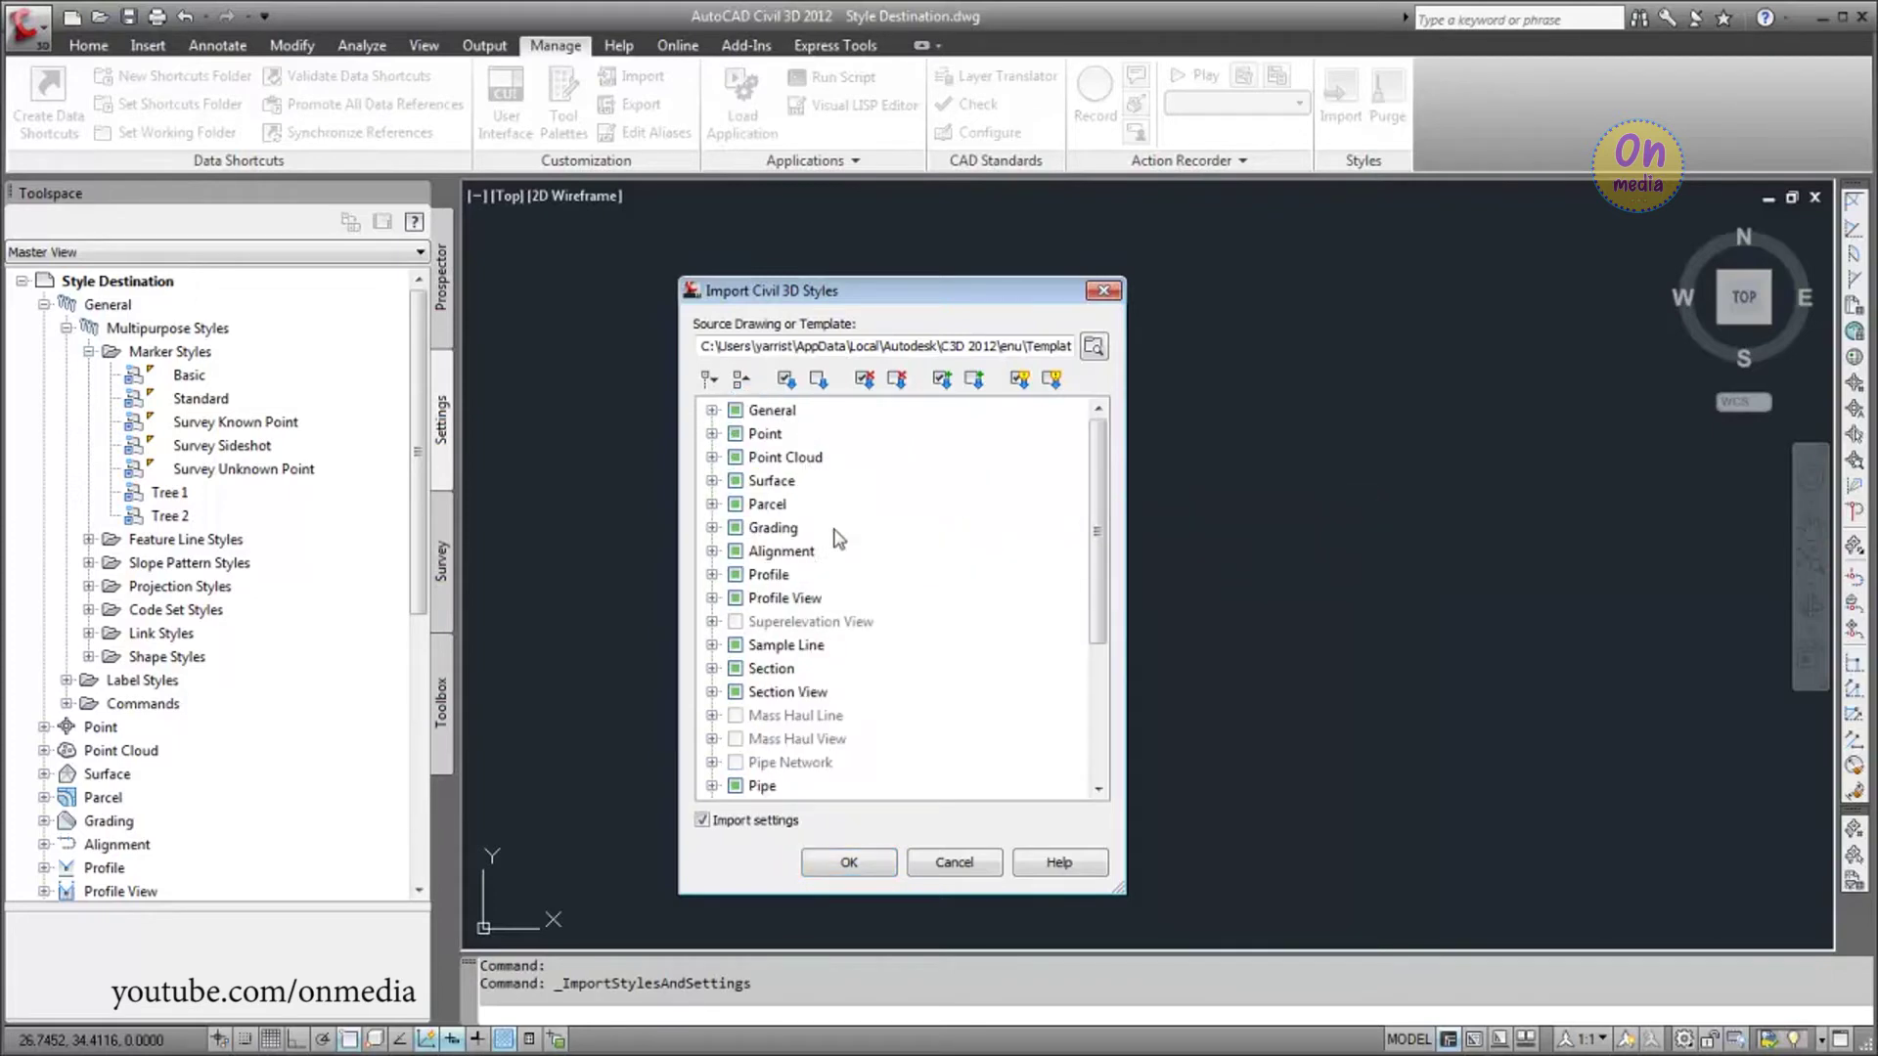
# Step: Import the template's styles and settings with the default selections, allowing duplicate styles to be overwritten
pyautogui.click(871, 864)
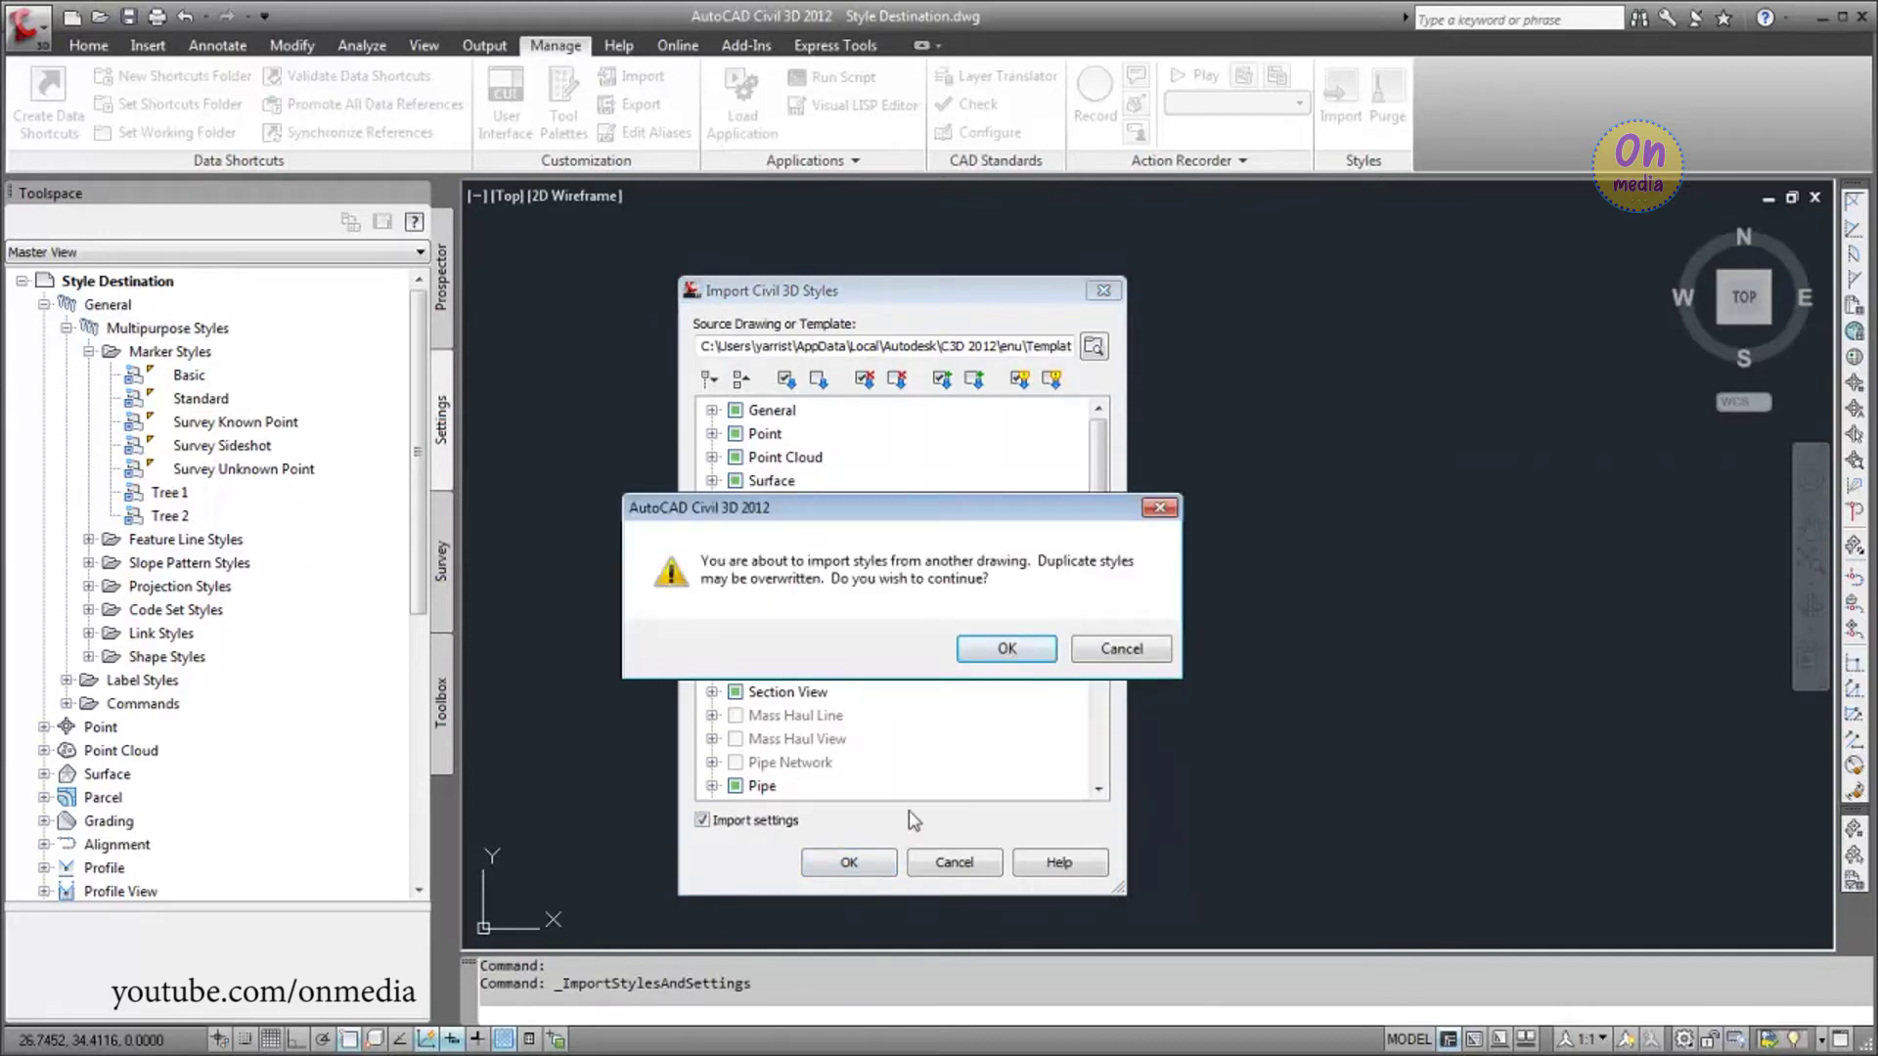
pyautogui.click(1007, 649)
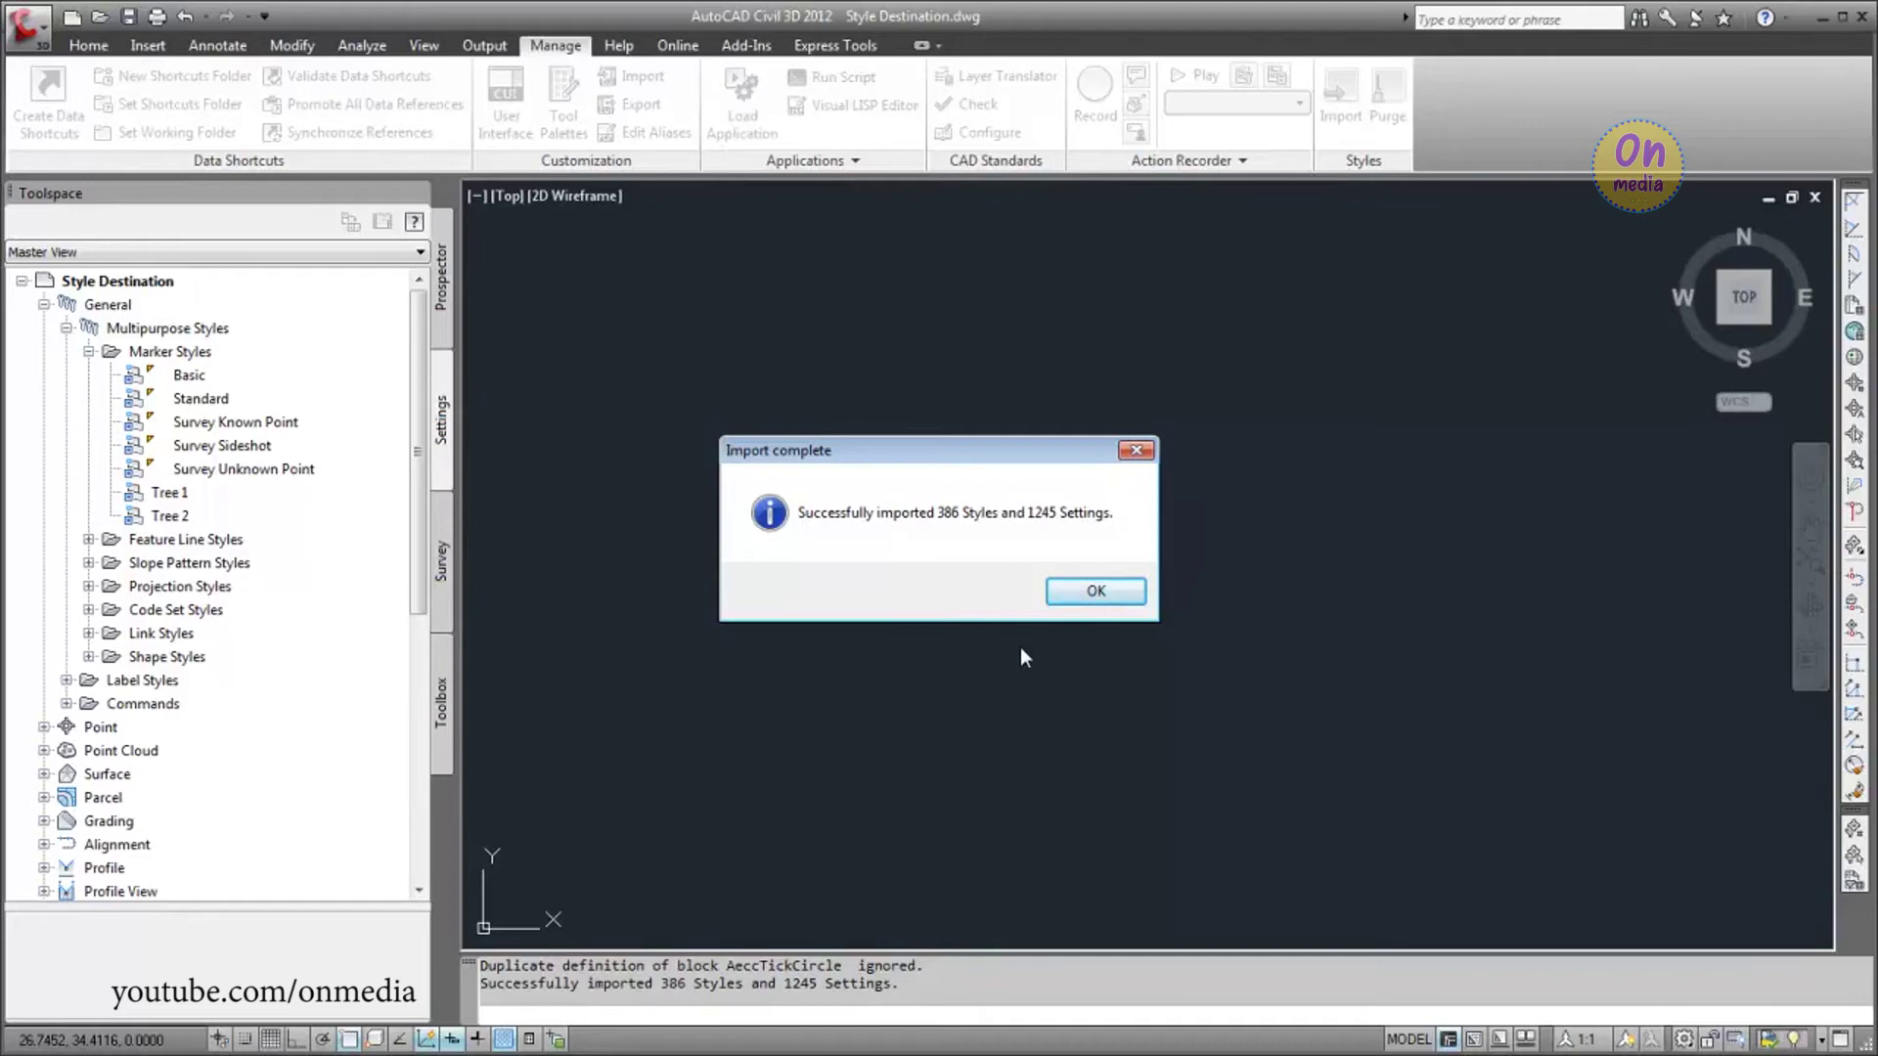
pyautogui.click(1080, 592)
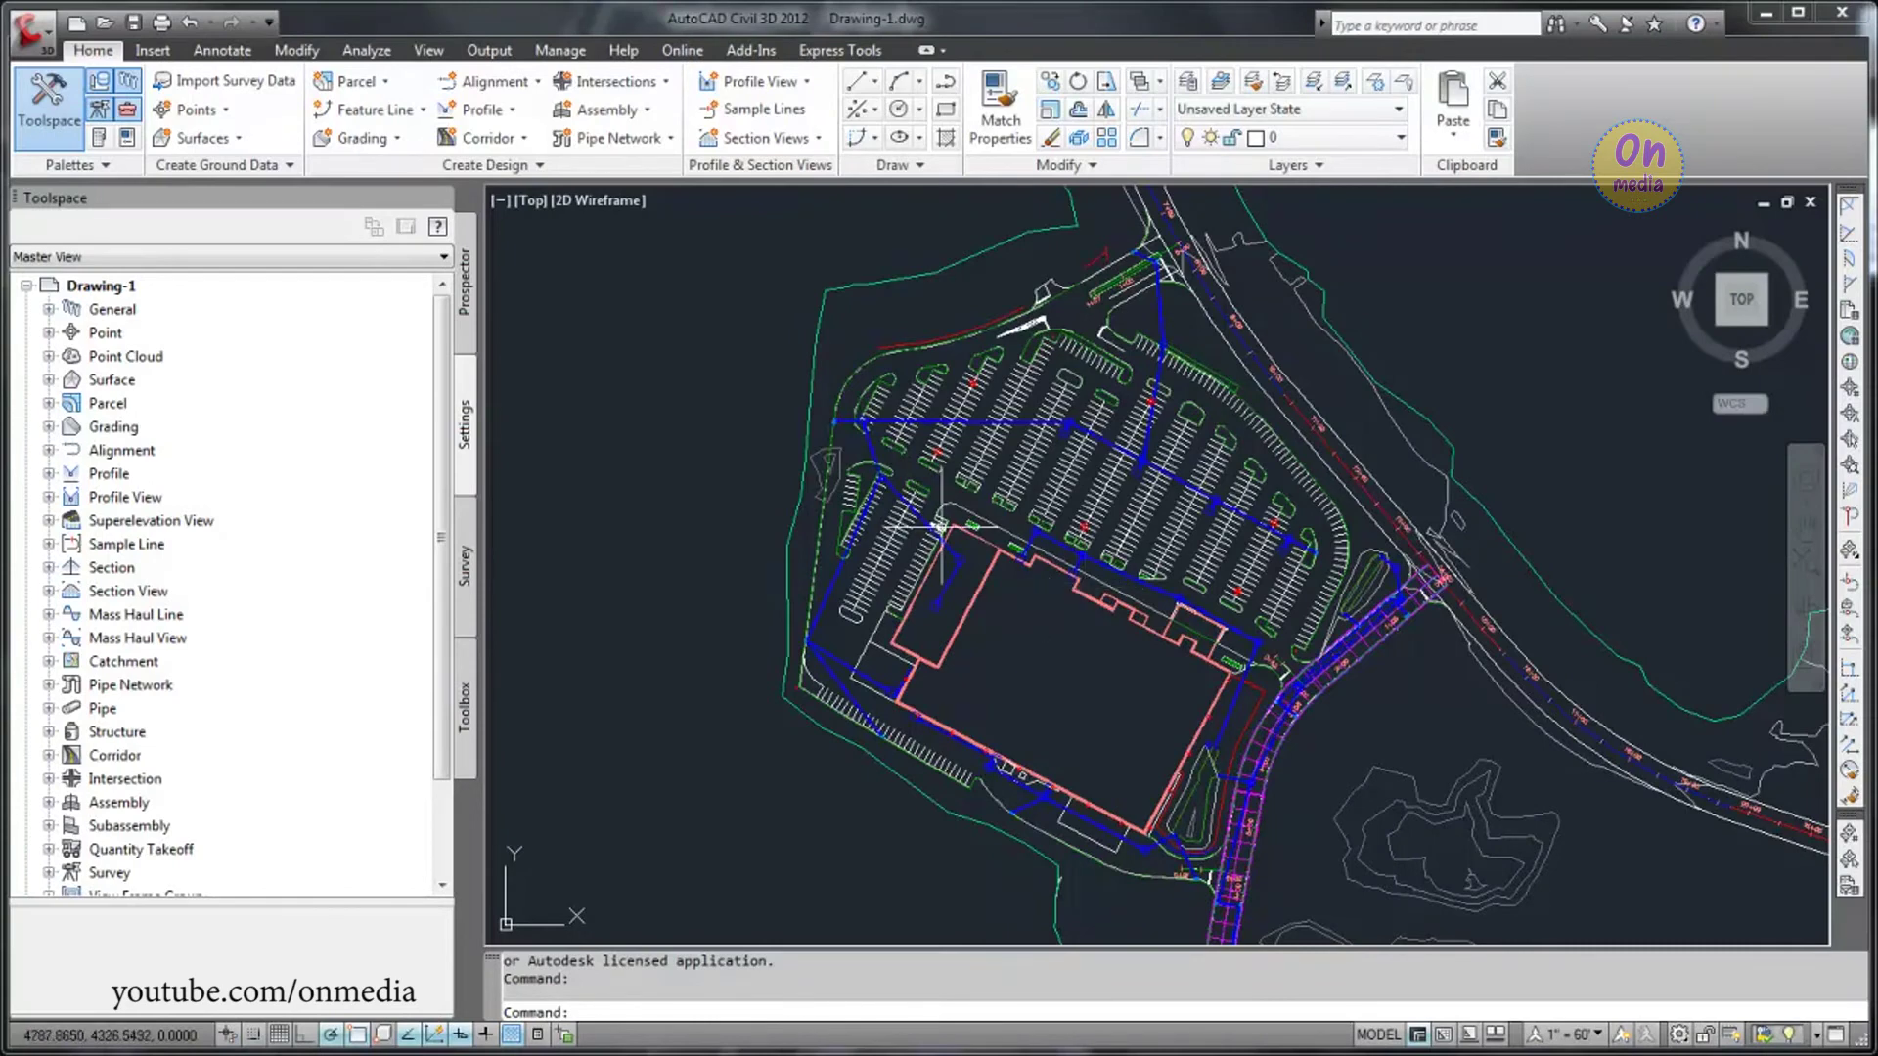
# Step: Start purging styles in Drawing-1 to list its unused styles
pyautogui.click(561, 51)
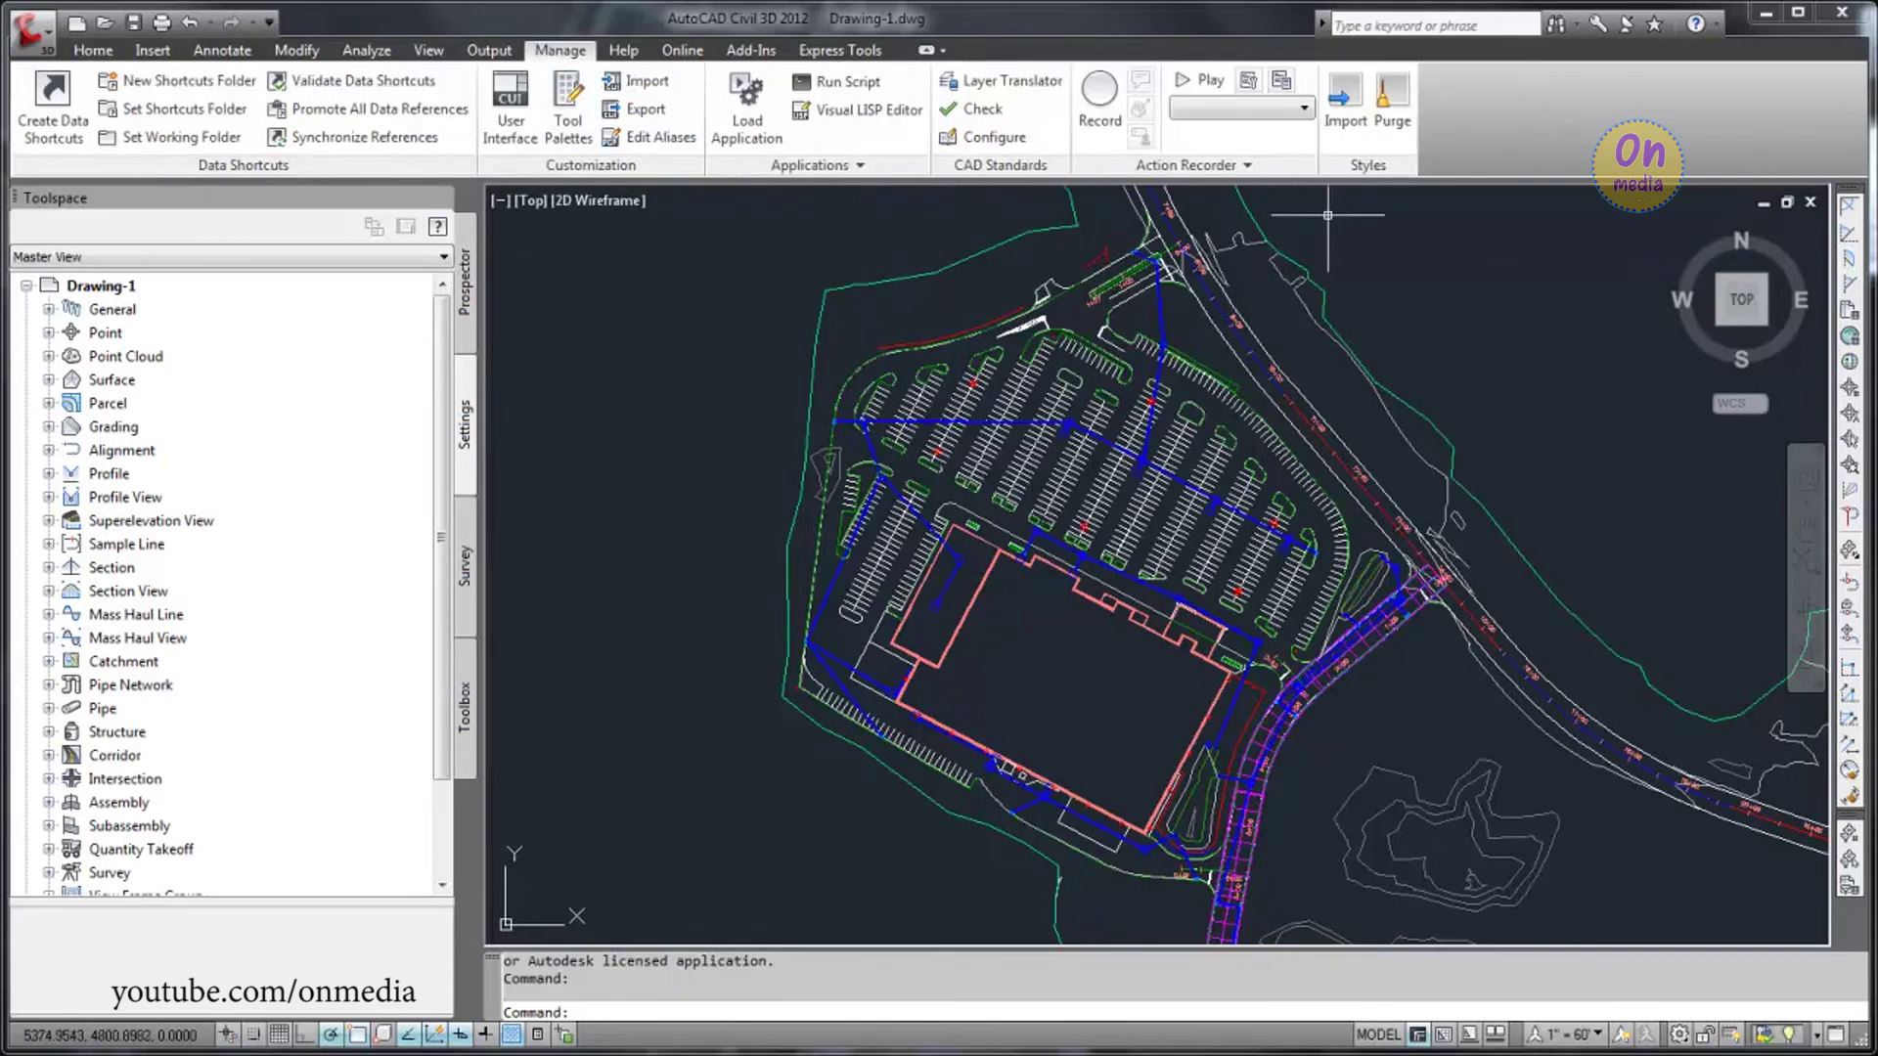
pyautogui.click(1381, 125)
pyautogui.click(1381, 125)
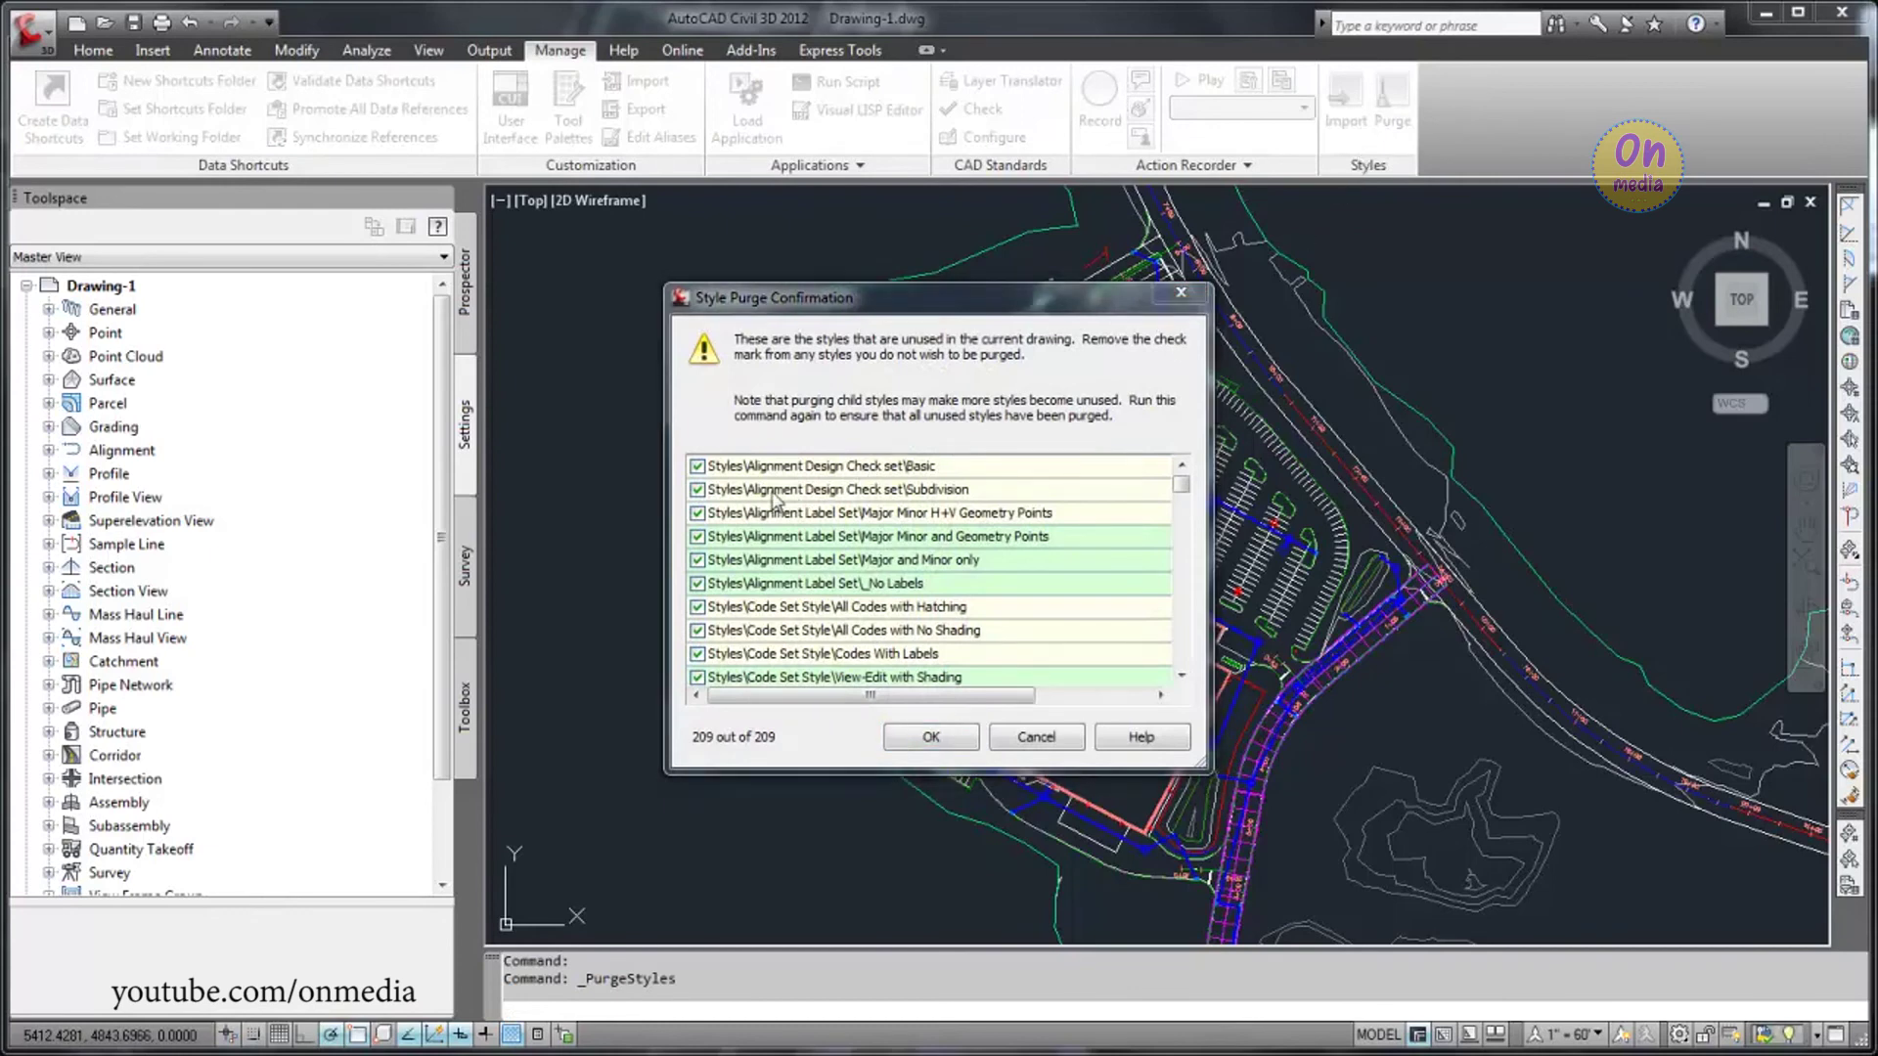
# Step: Exclude the four Alignment Label Set styles, from Major Minor H+V Geometry Points to _No Labels, from the purge
pyautogui.click(697, 513)
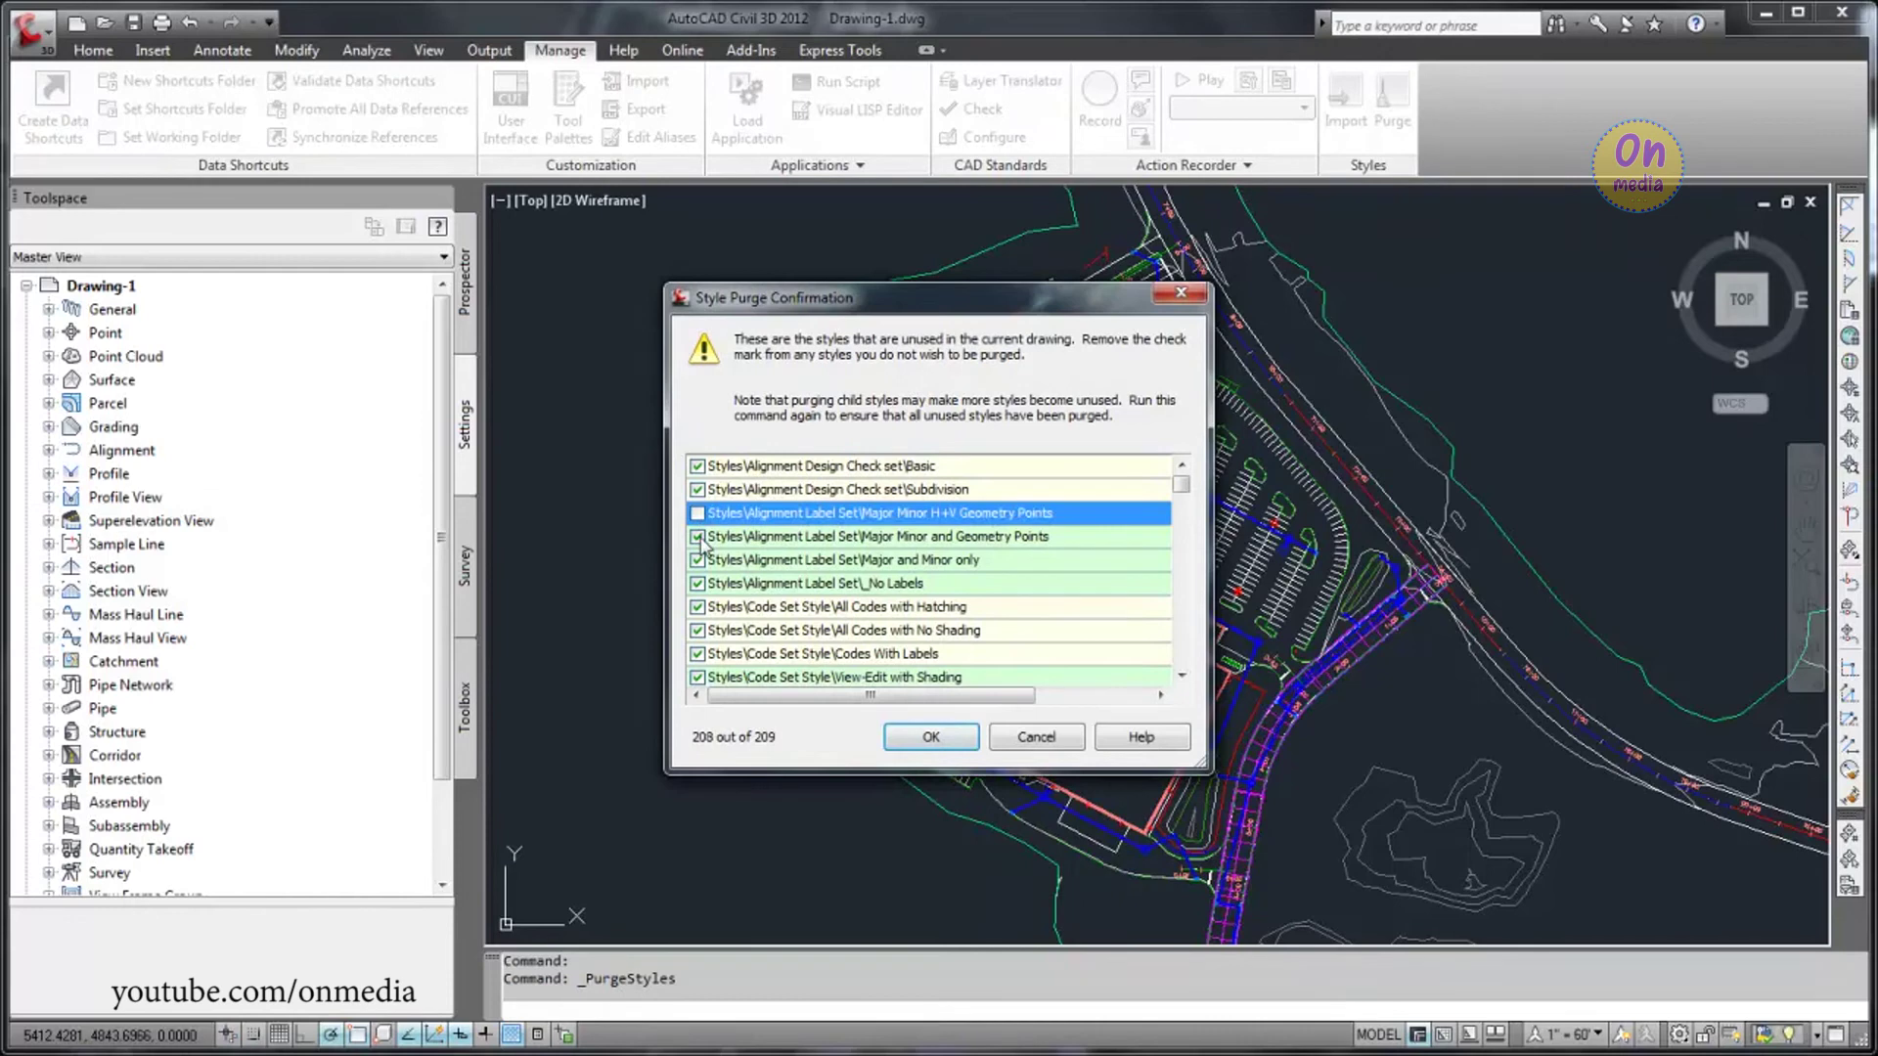
pyautogui.click(698, 537)
pyautogui.click(697, 560)
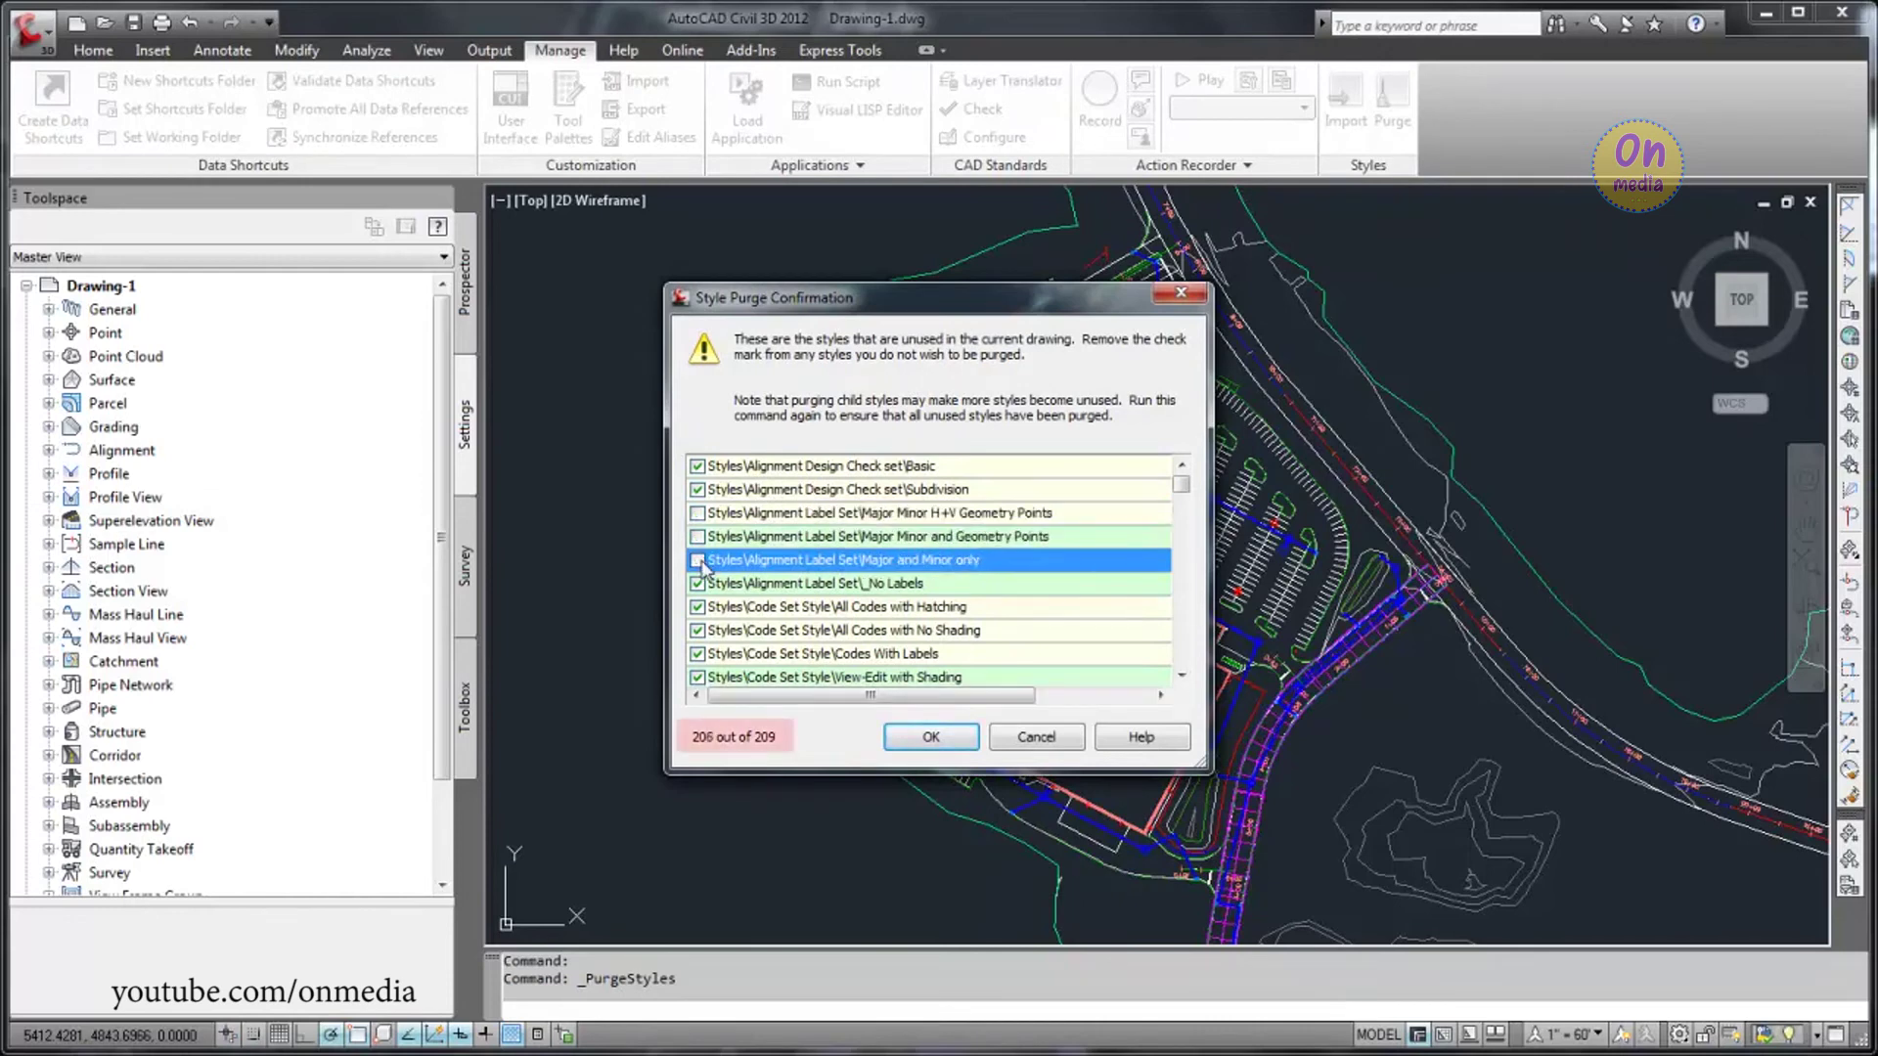
pyautogui.click(698, 584)
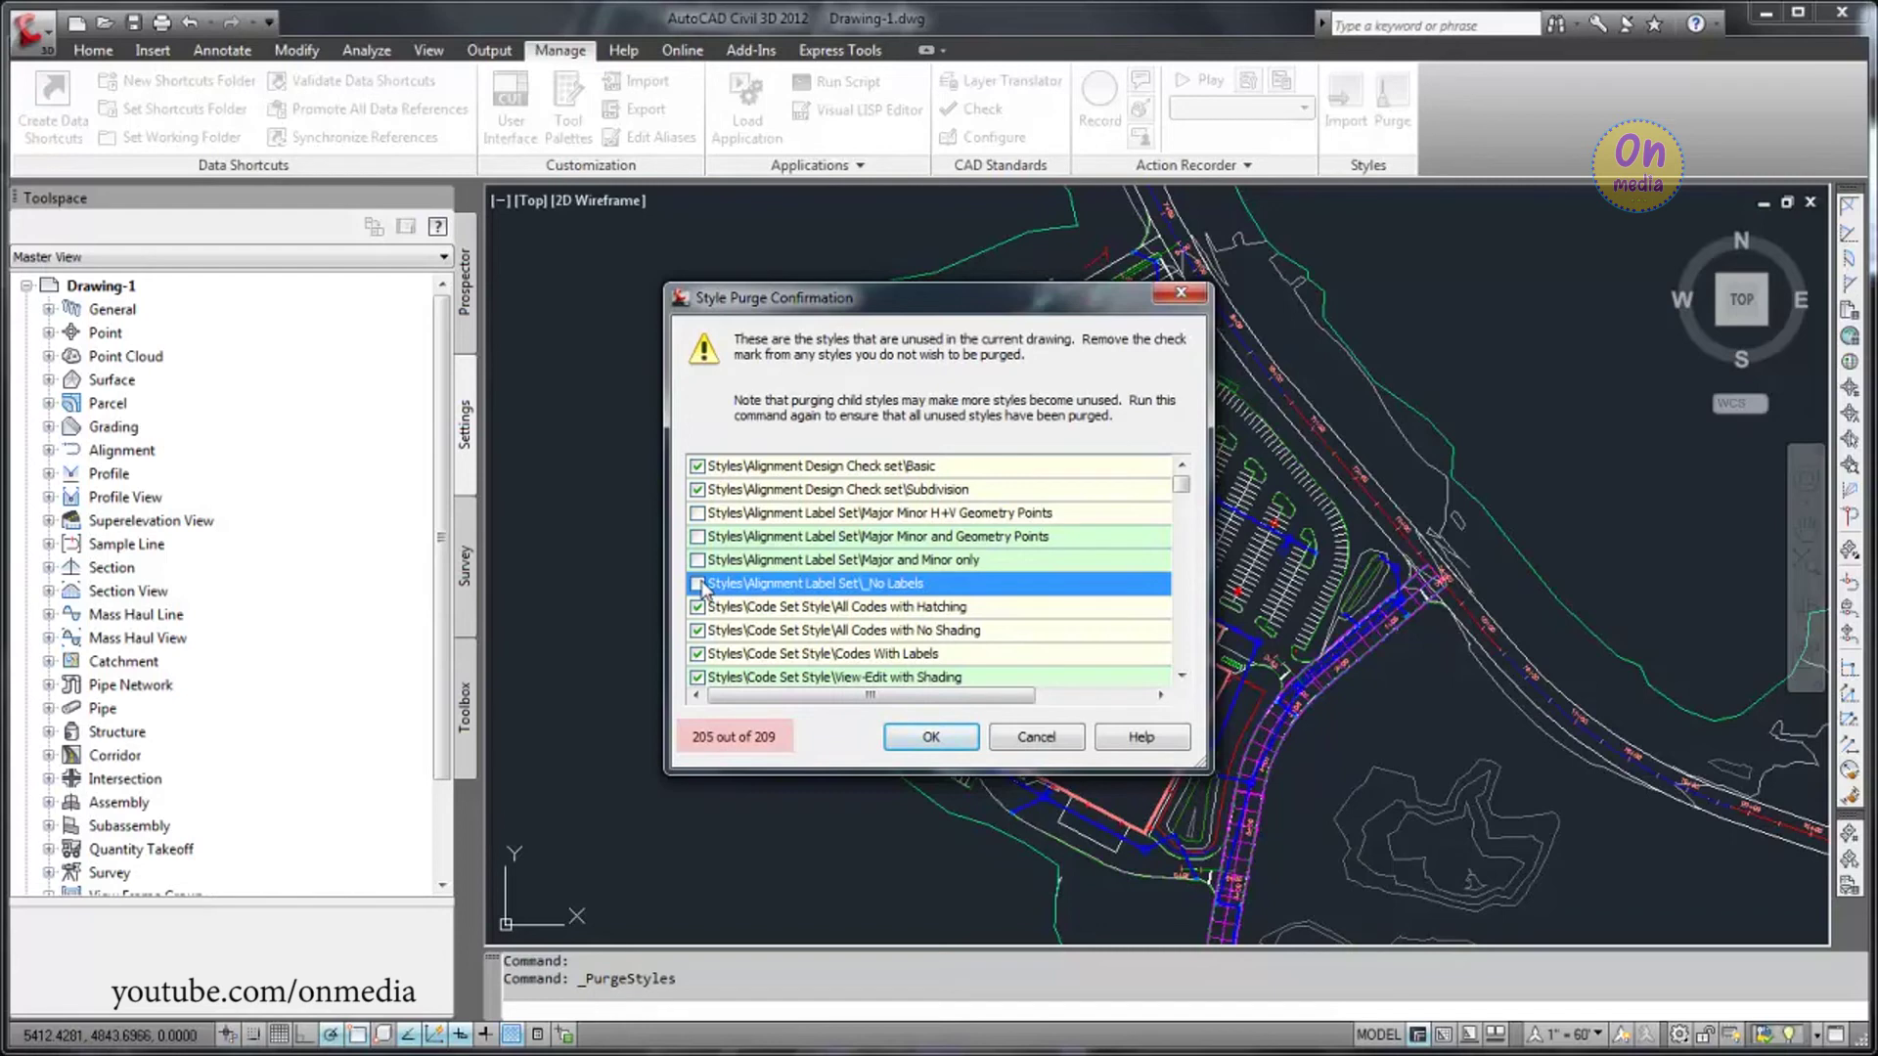
# Step: Include the four excluded Alignment Label Set styles in the purge again
pyautogui.click(697, 584)
pyautogui.click(697, 560)
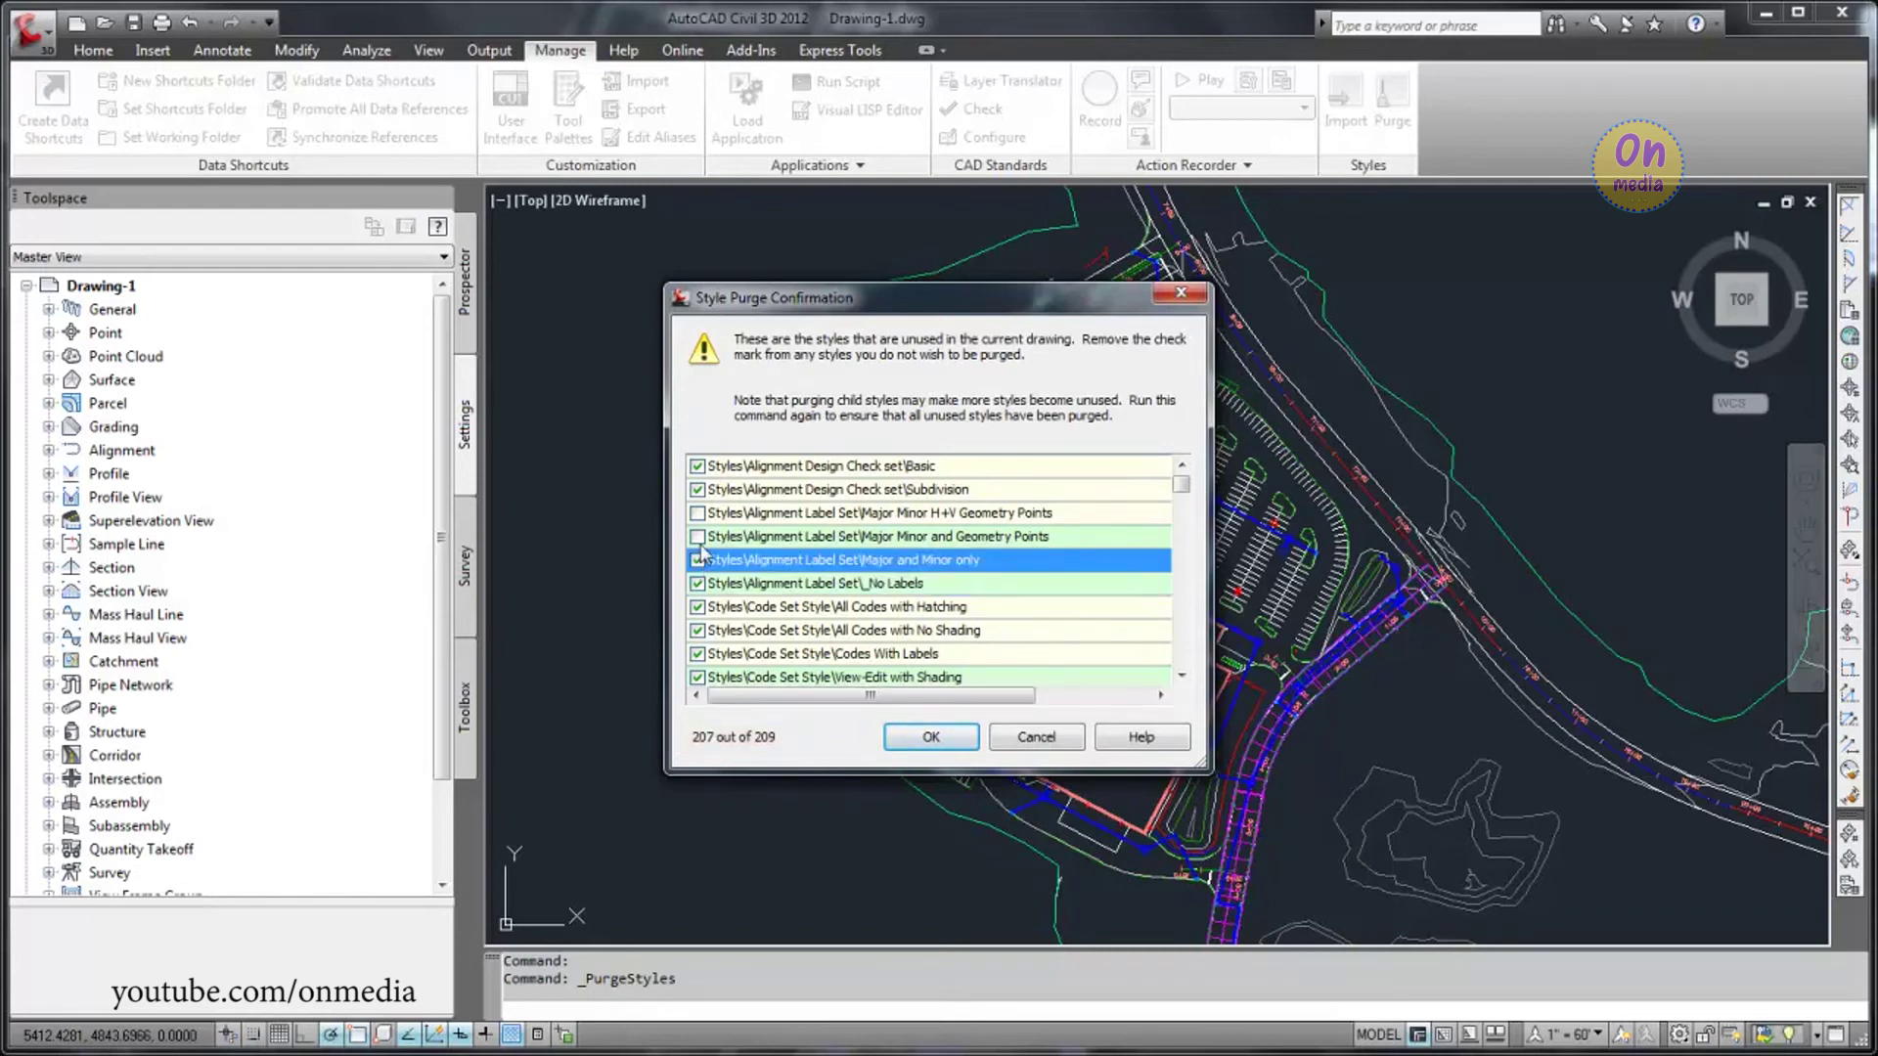
pyautogui.click(698, 539)
pyautogui.click(697, 537)
pyautogui.click(698, 513)
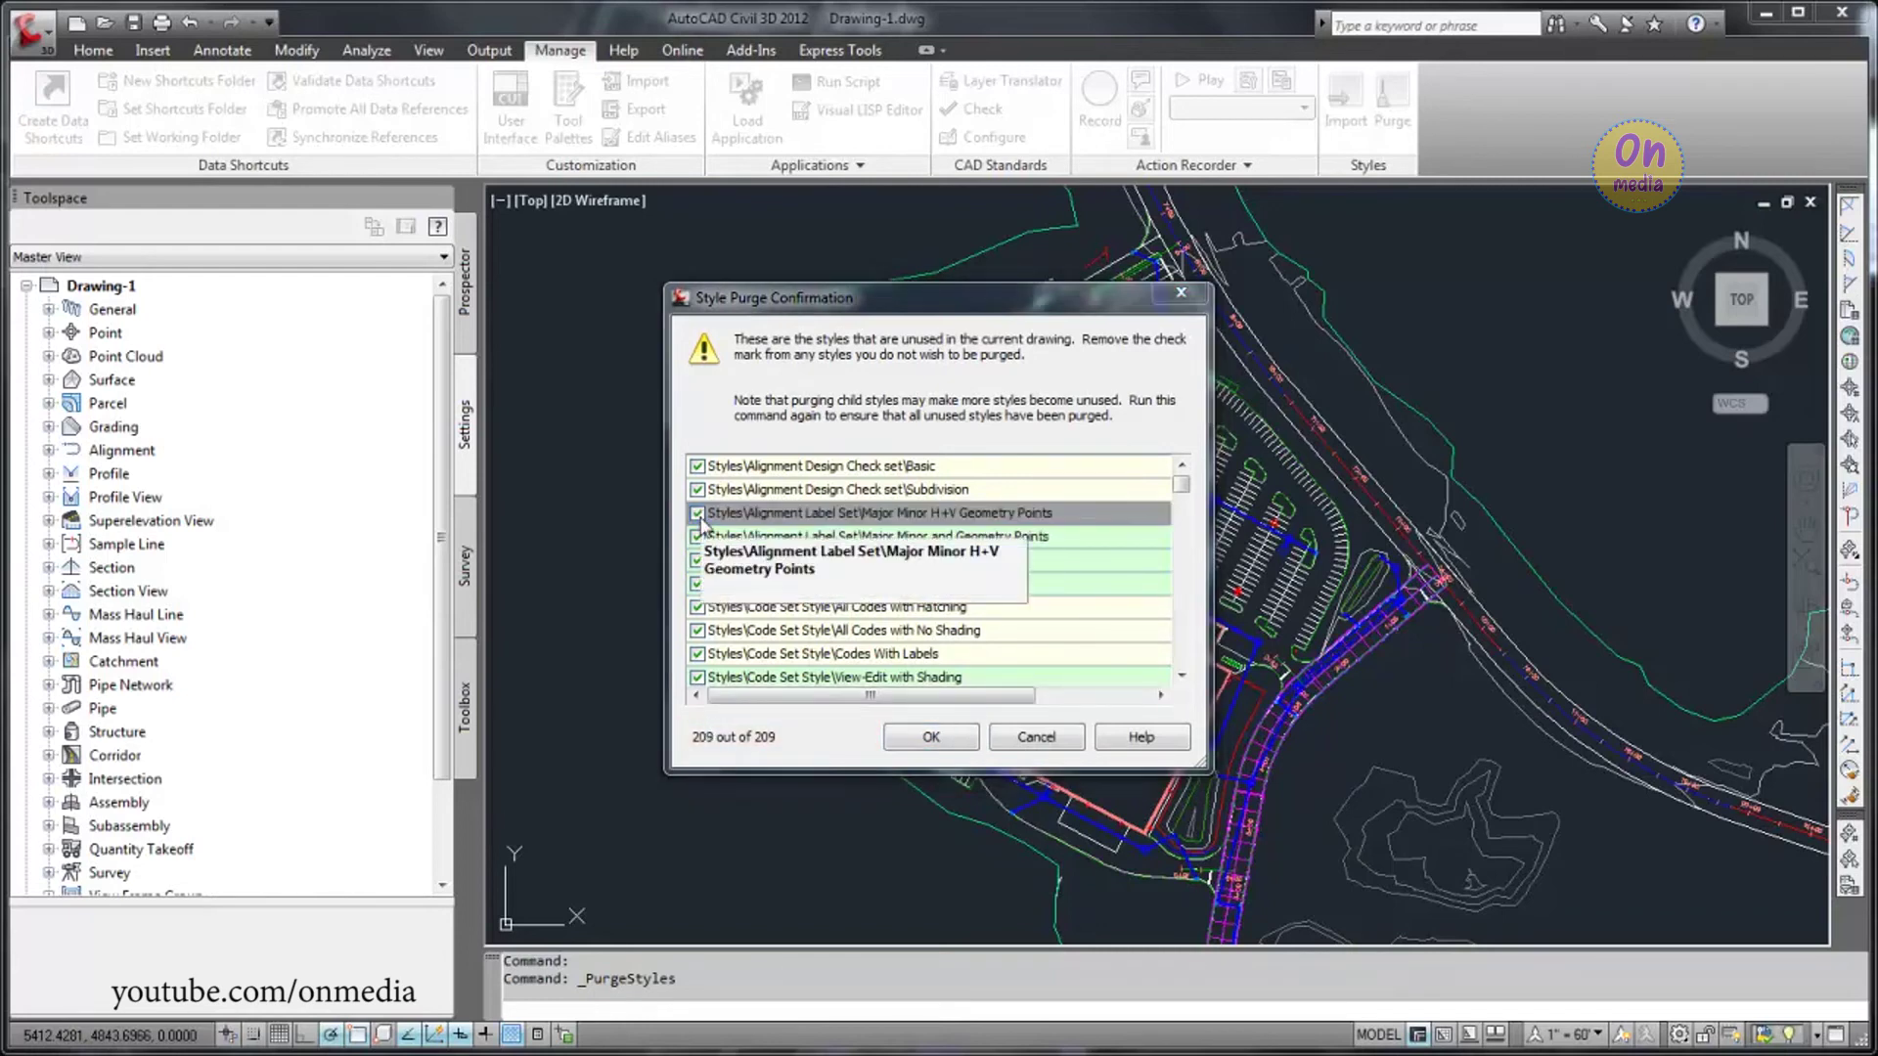
# Step: Purge all listed unused styles and run the style purge two more times to catch newly unused child styles
pyautogui.click(941, 735)
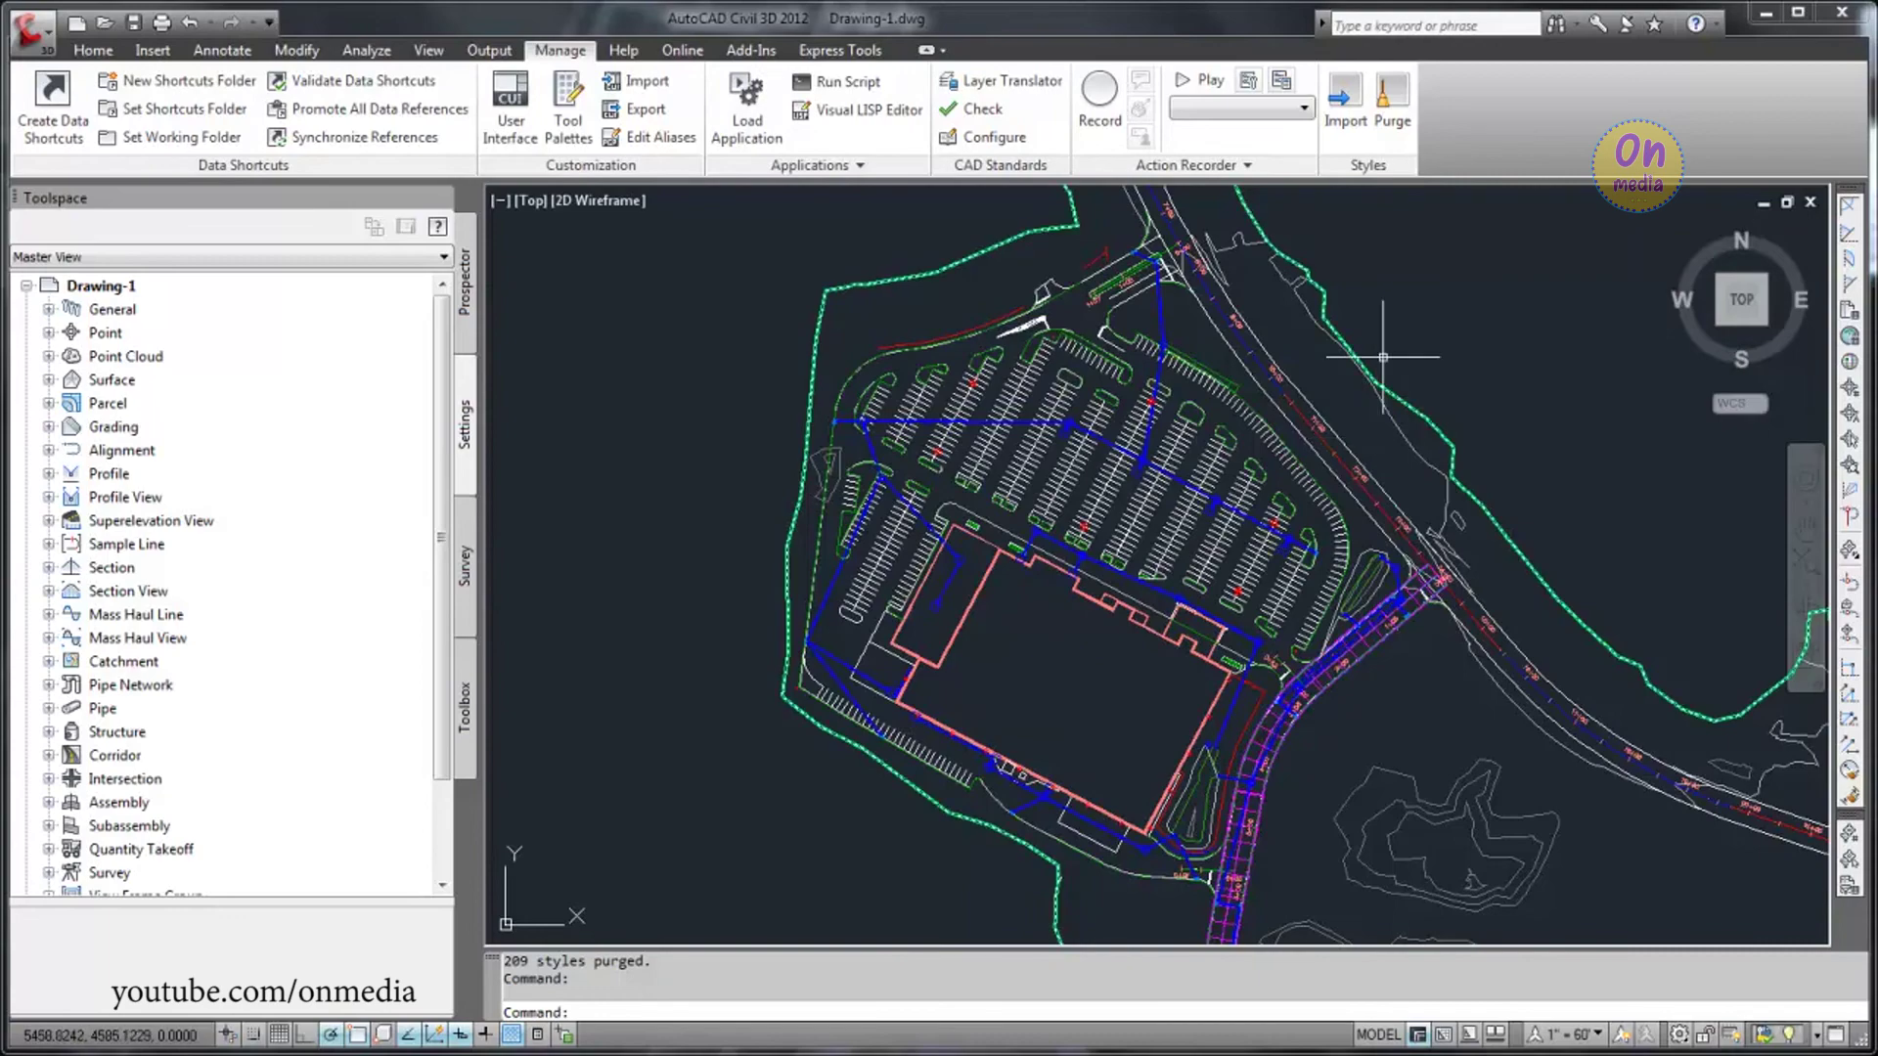
pyautogui.click(1390, 127)
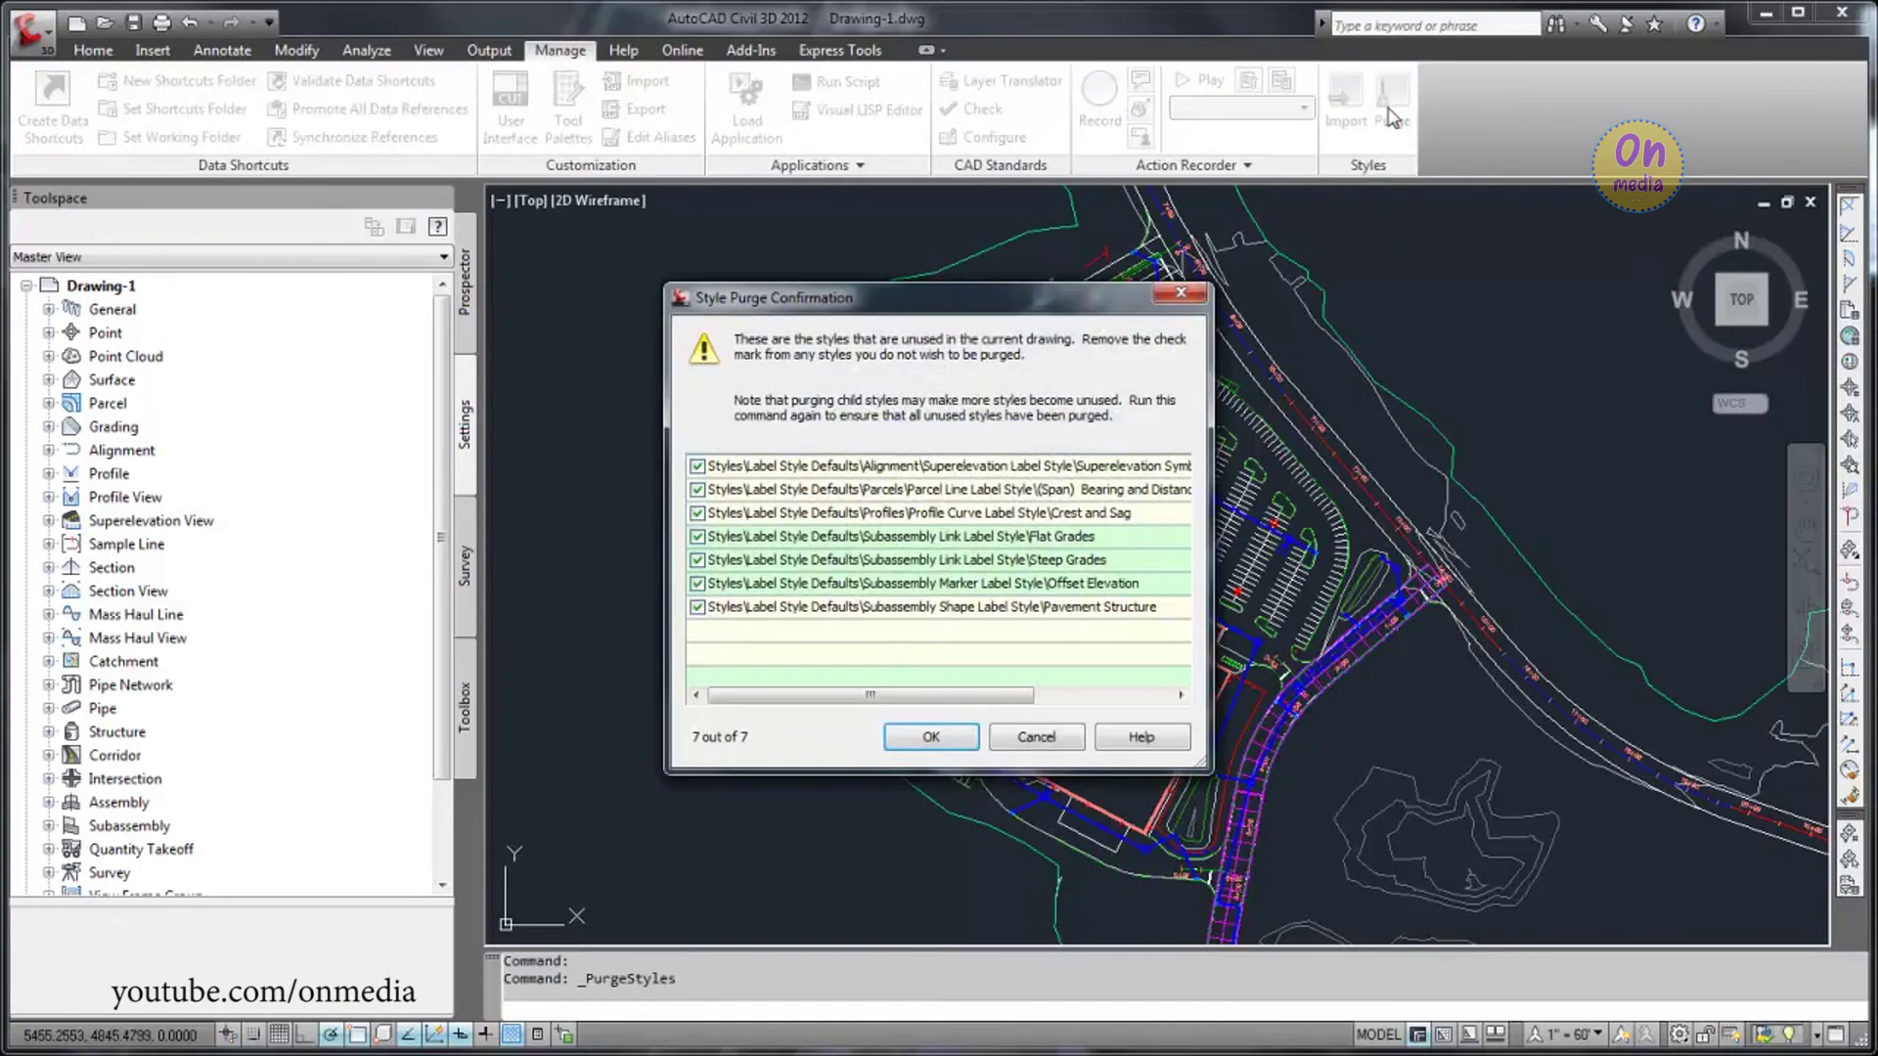
pyautogui.click(963, 738)
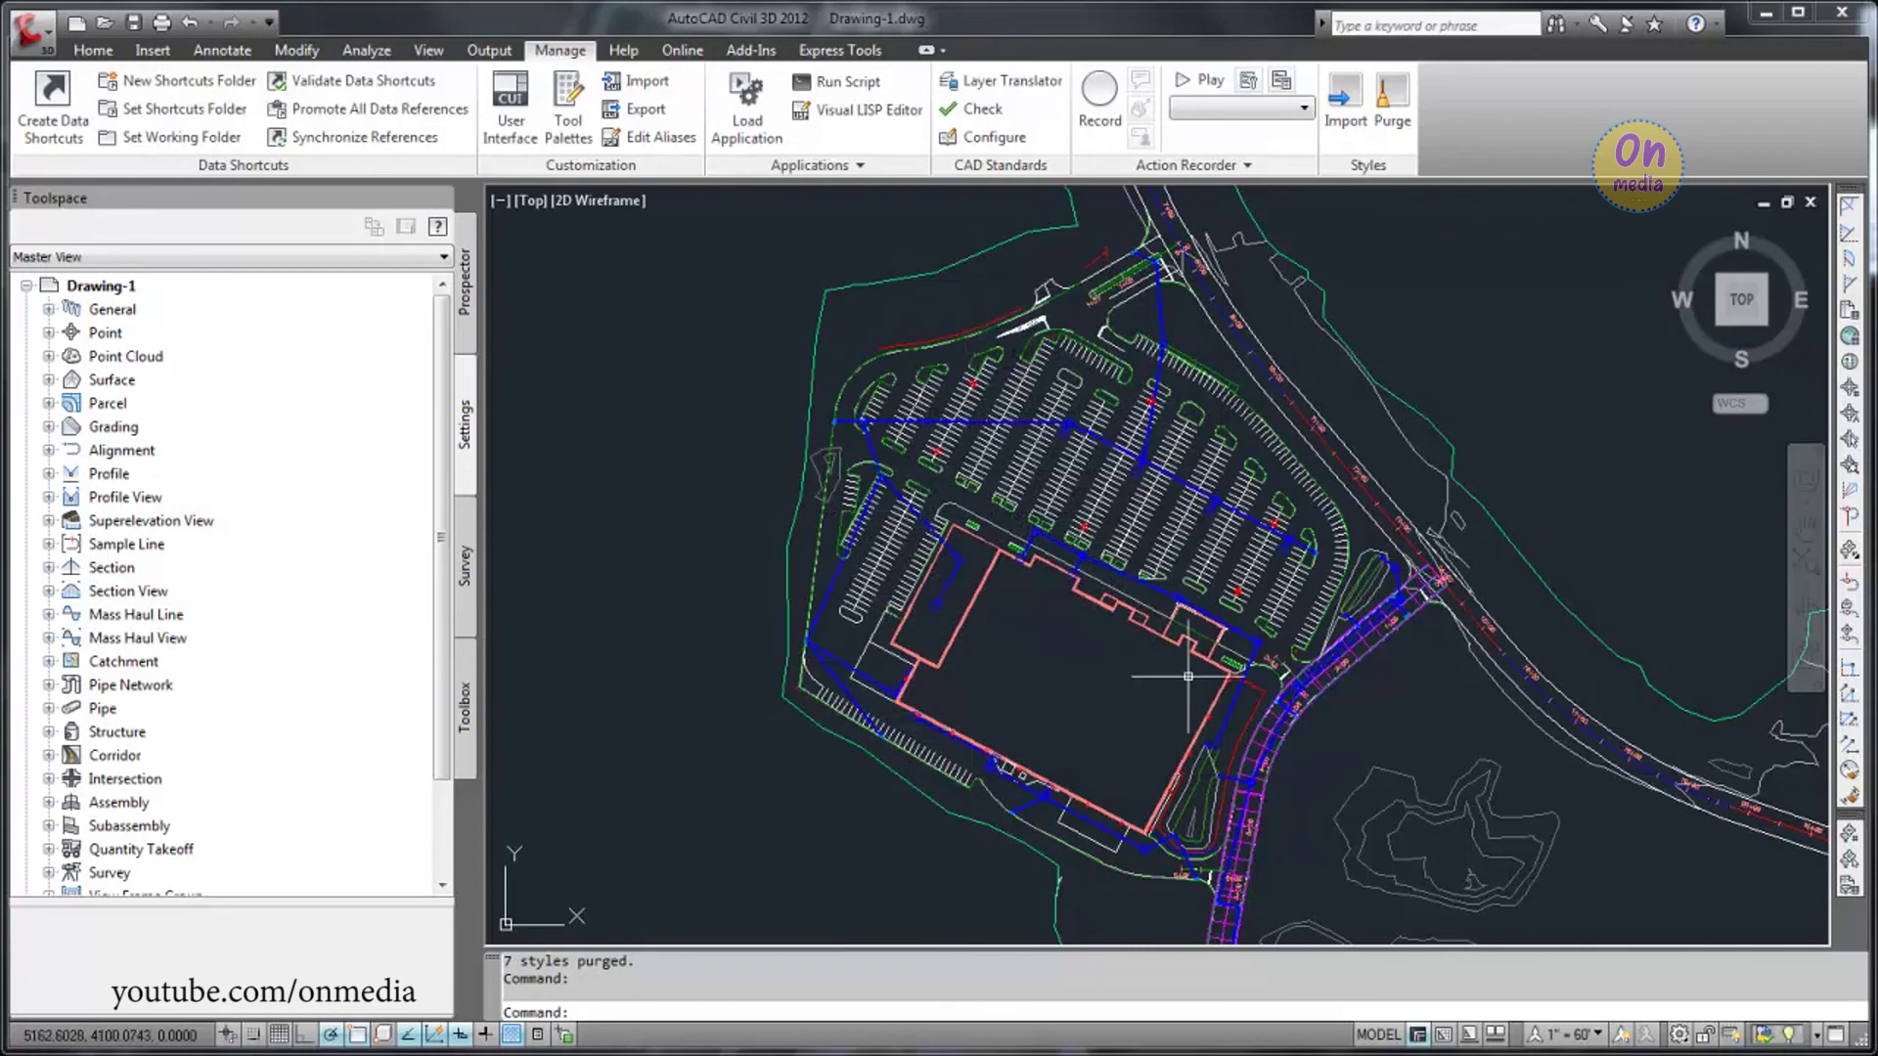
pyautogui.click(1387, 149)
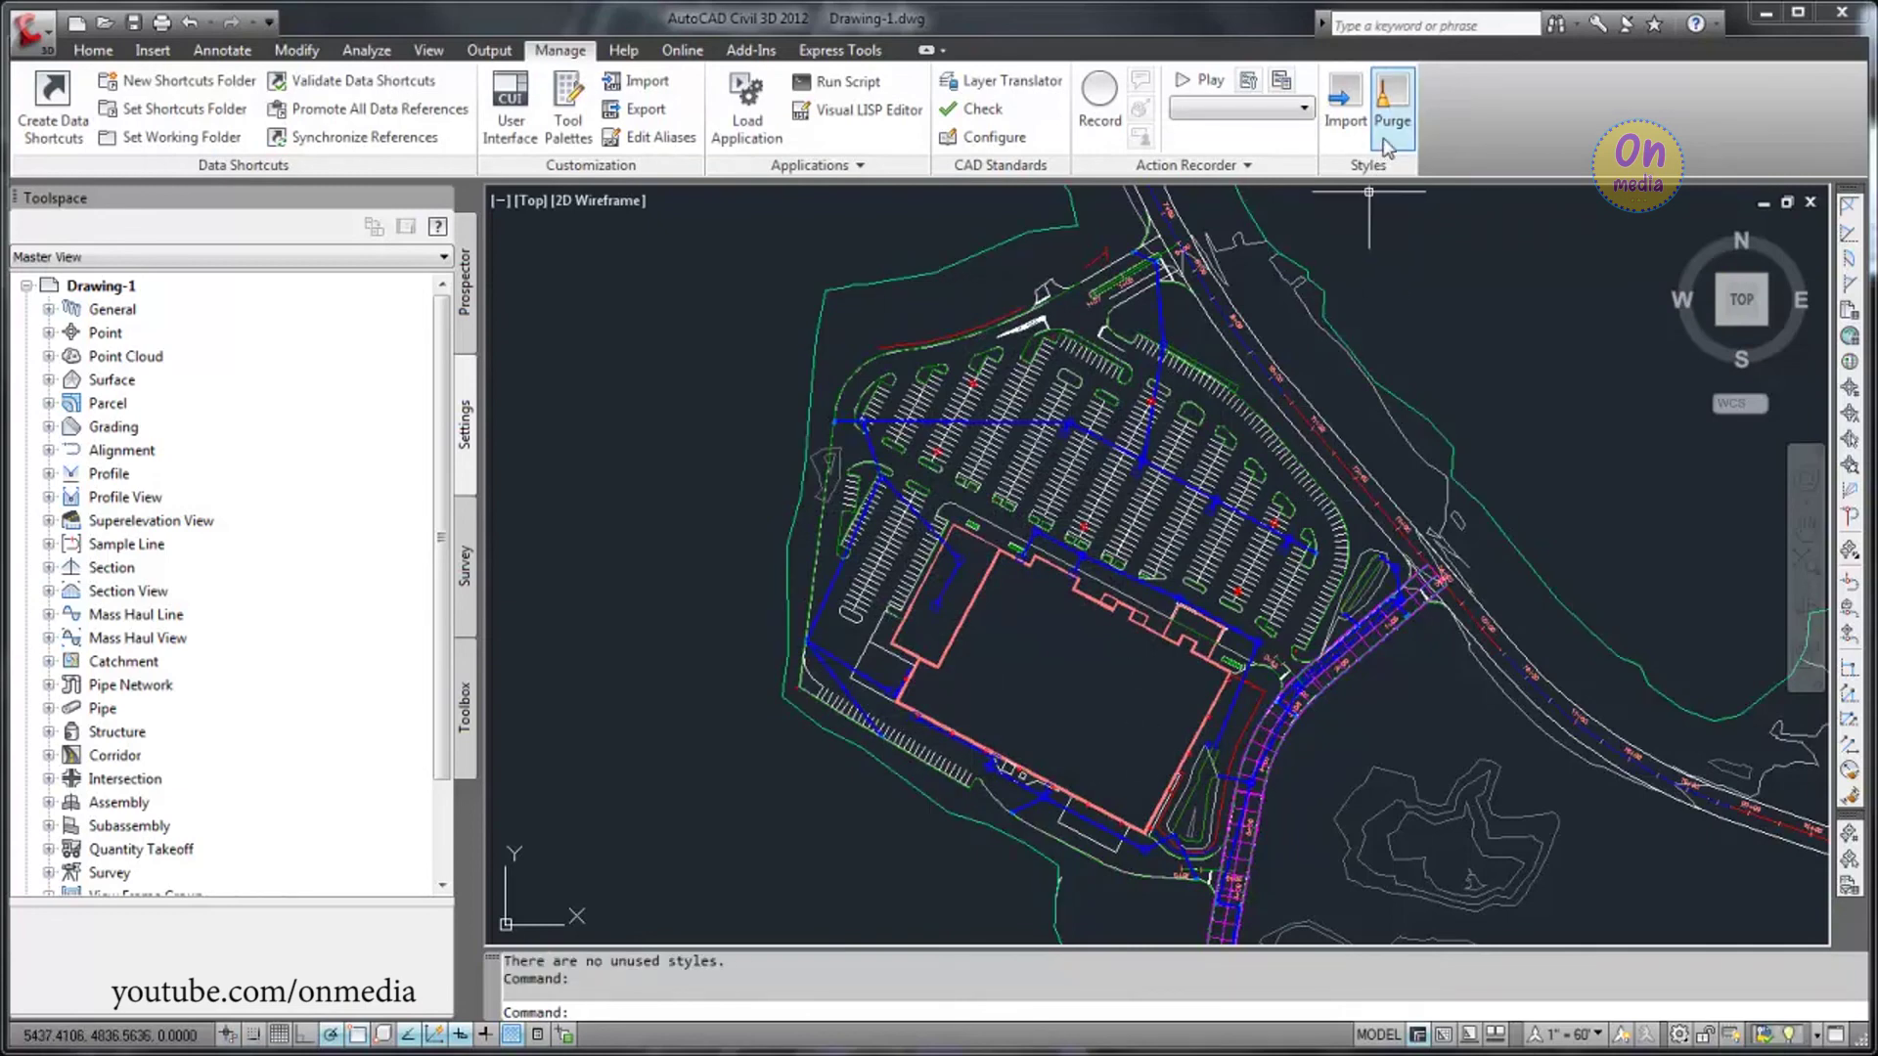